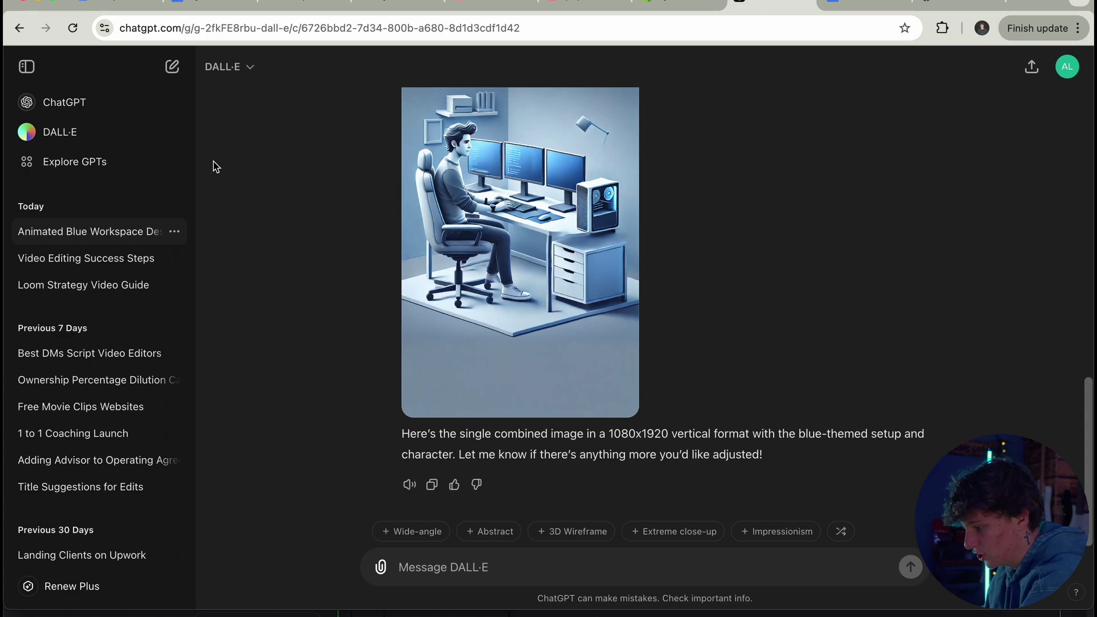
# Step: Open a new plain ChatGPT chat, then return to the DALL·E image generator
pyautogui.click(89, 106)
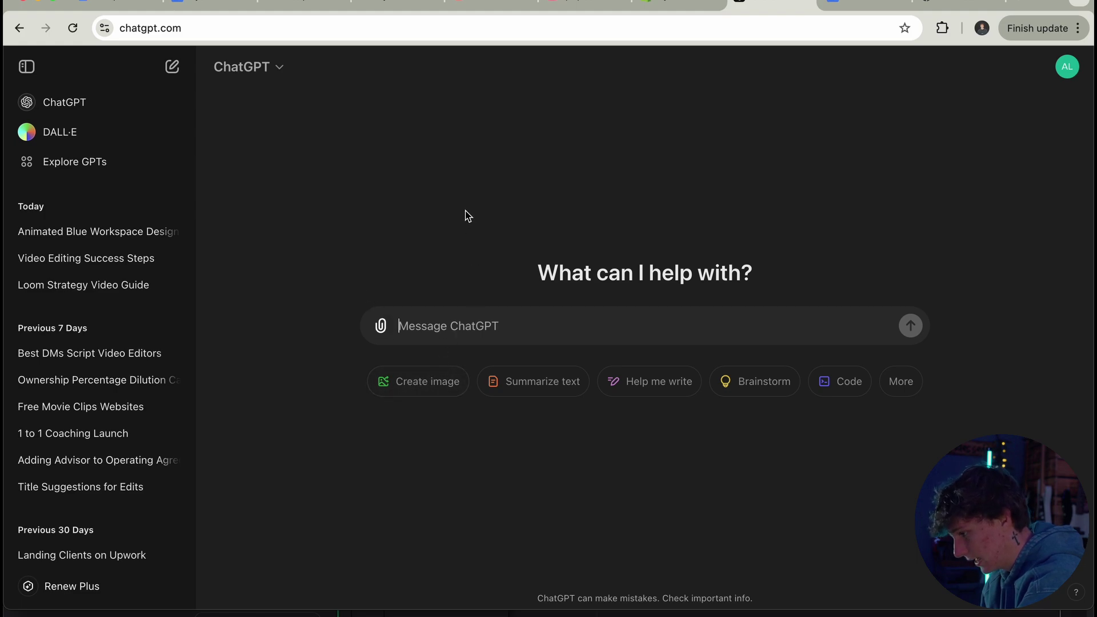
pyautogui.click(68, 146)
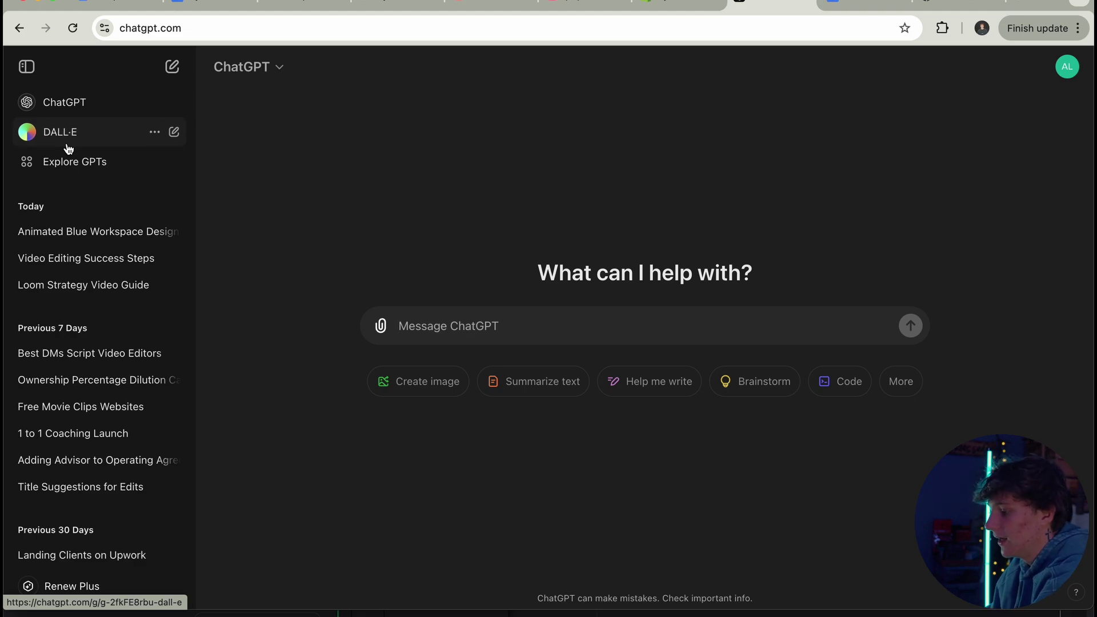
# Step: Reopen the Animated Blue Workspace conversation and view its second generated image full-size
pyautogui.click(86, 232)
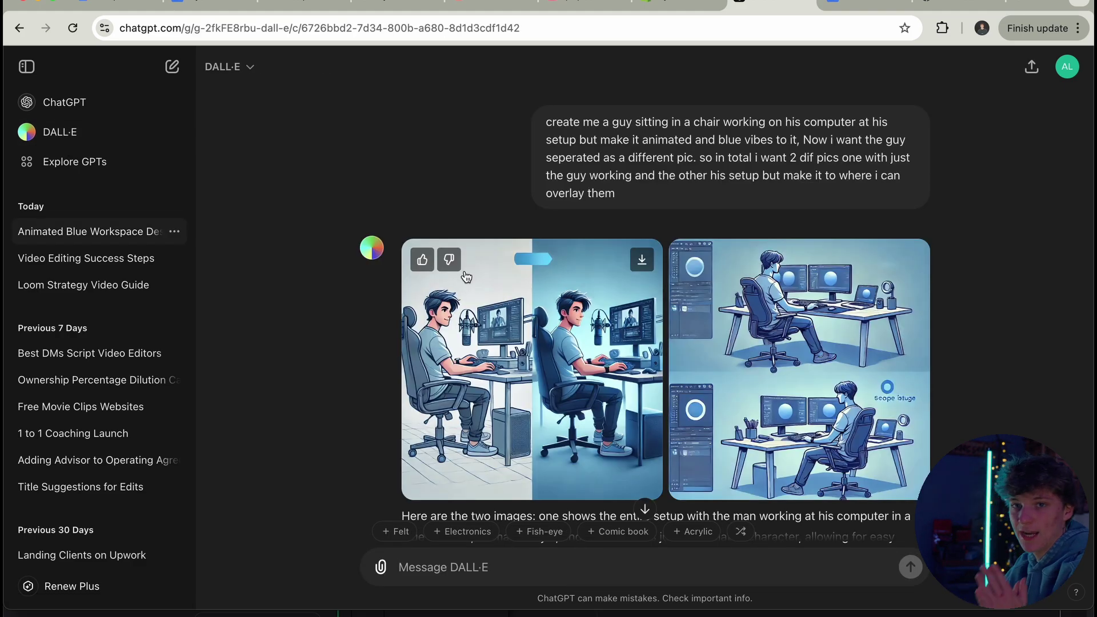
pyautogui.scroll(-2, 578, 312)
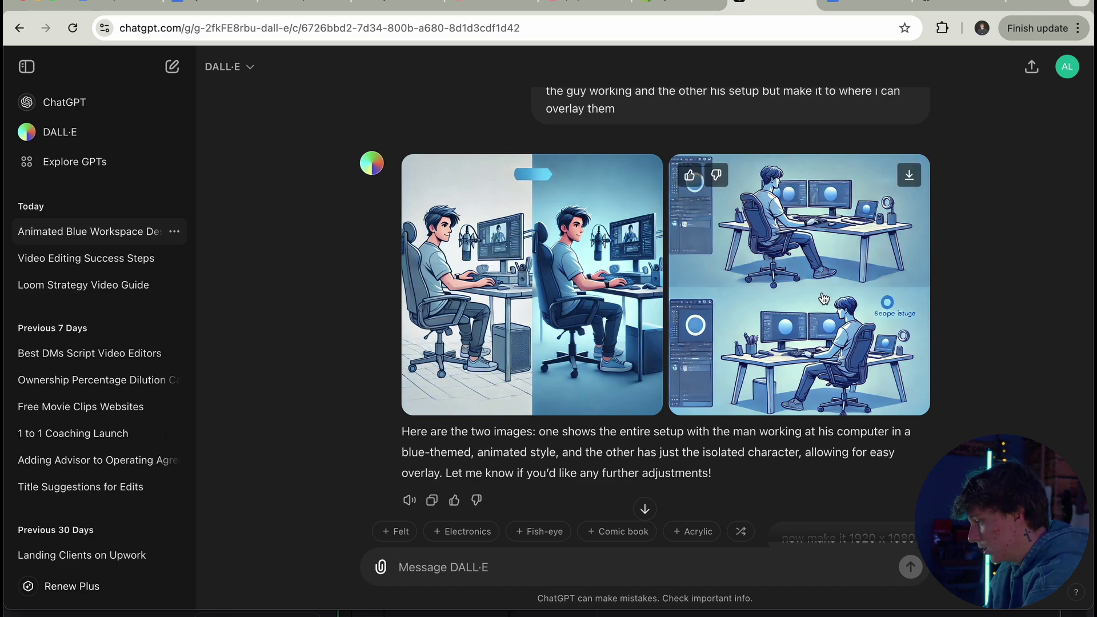
pyautogui.click(804, 393)
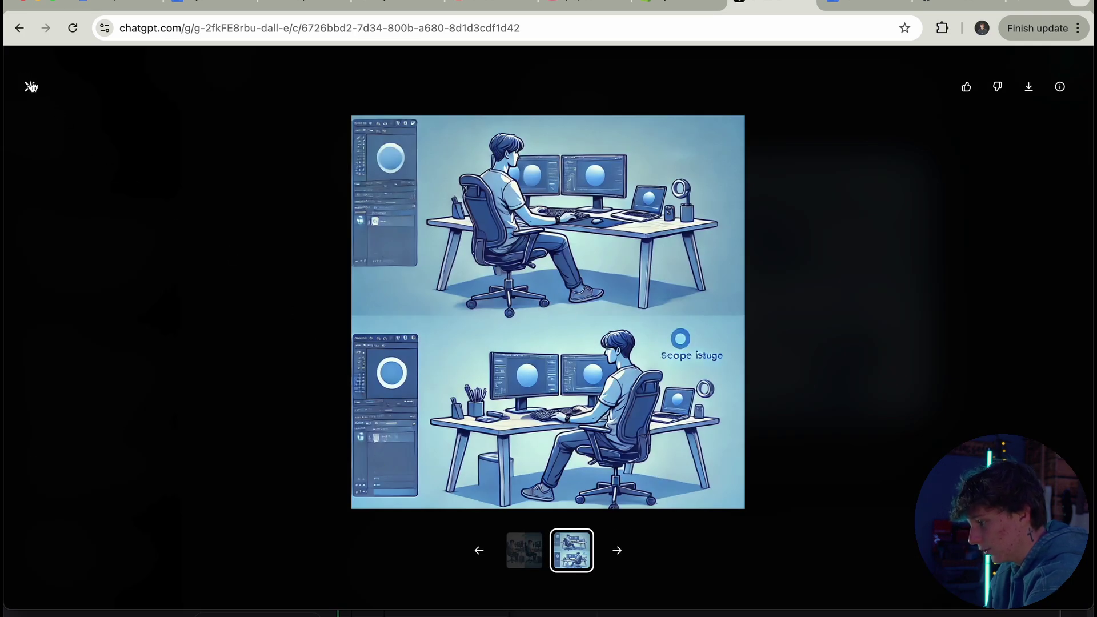
pyautogui.click(31, 86)
# Step: Scroll through the prompts, highlighting the 1920 x 1080 and 1080 x 1920 size requests
pyautogui.scroll(-8, 832, 348)
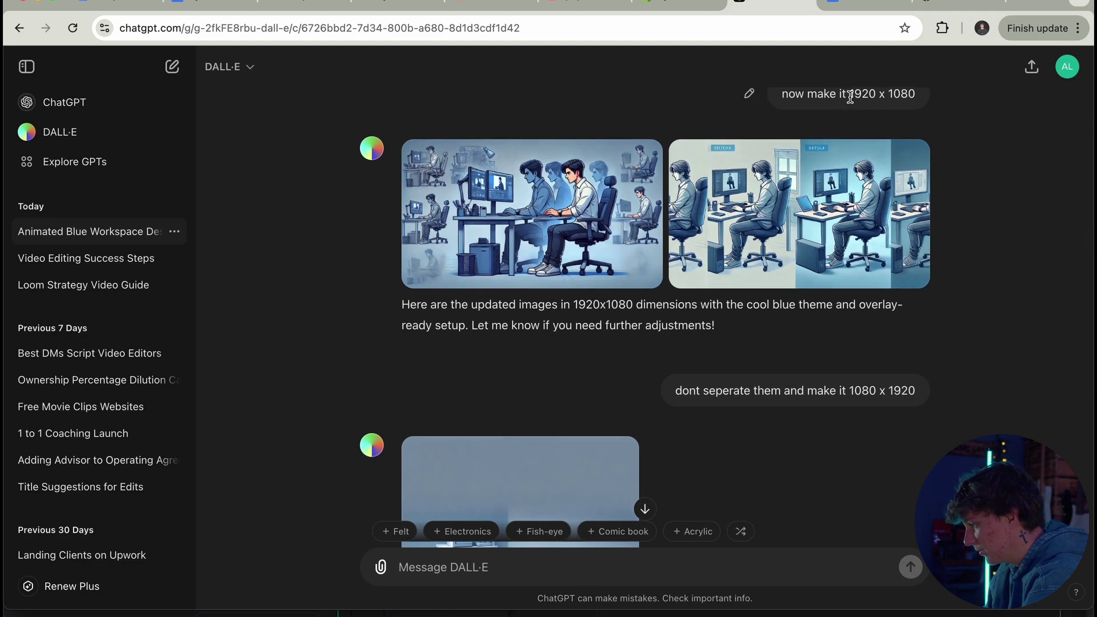
pyautogui.moveTo(849, 97); pyautogui.dragTo(916, 106)
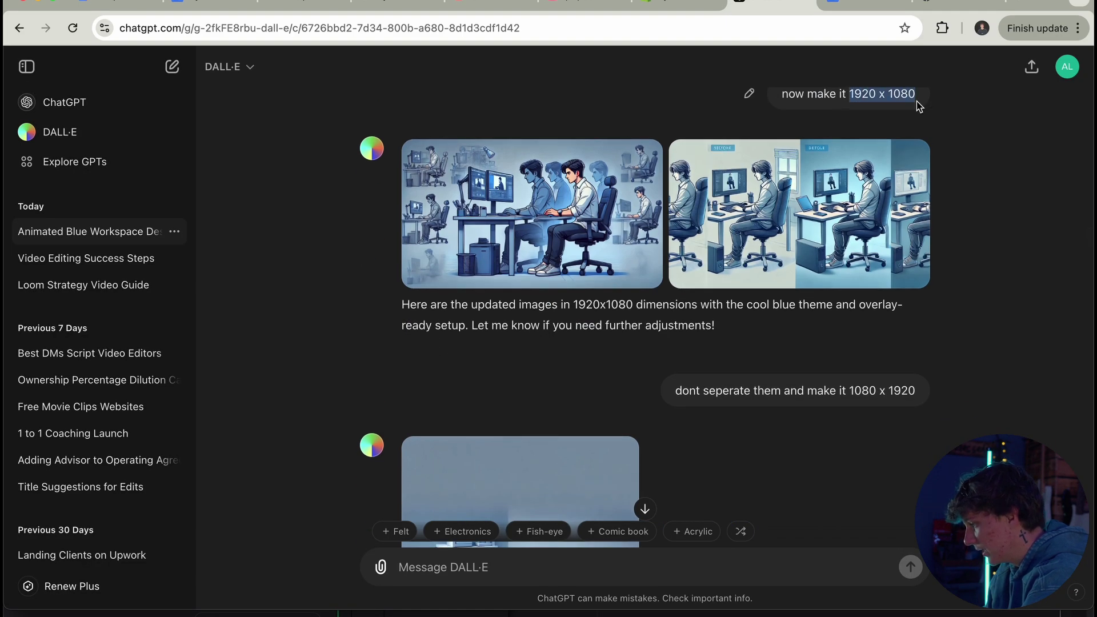
pyautogui.click(969, 121)
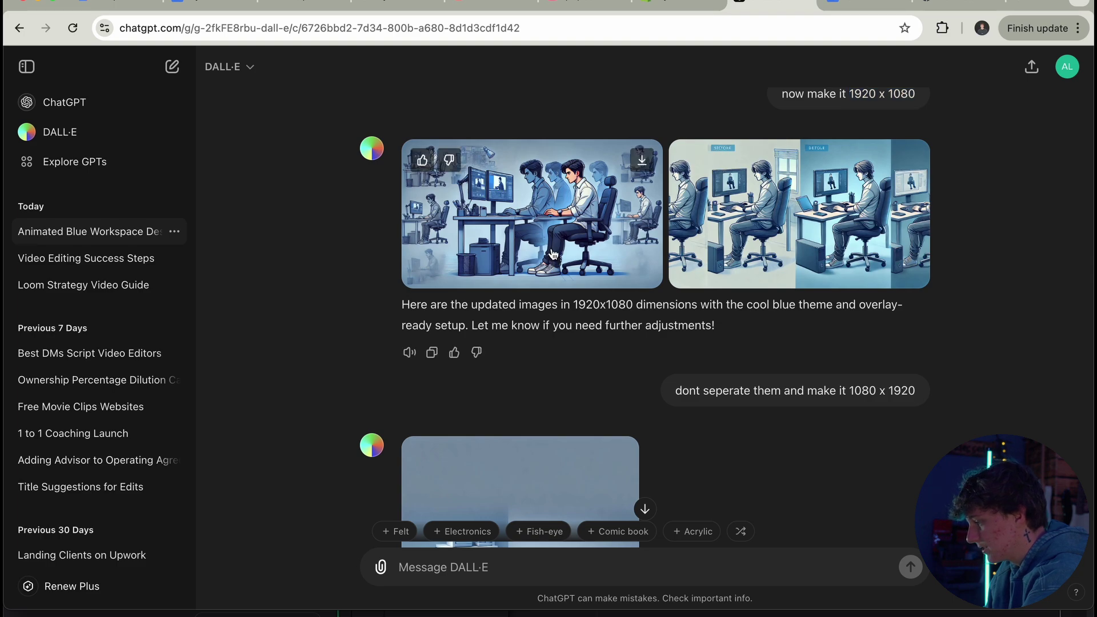
pyautogui.scroll(-7, 553, 254)
pyautogui.scroll(4, 553, 251)
pyautogui.scroll(1, 894, 194)
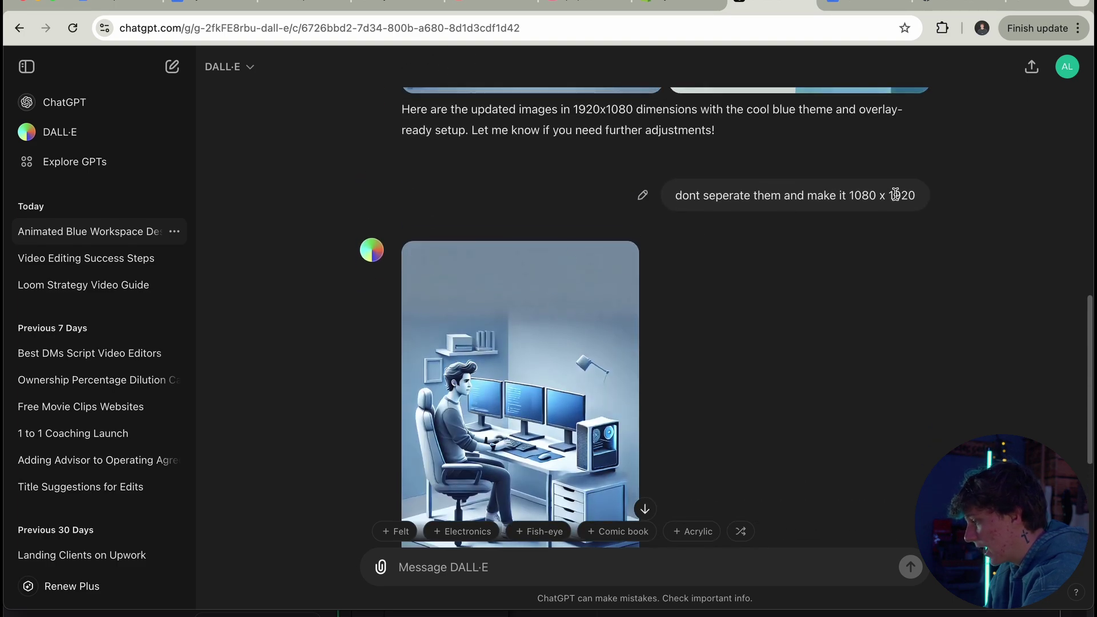
pyautogui.moveTo(849, 192); pyautogui.dragTo(919, 197)
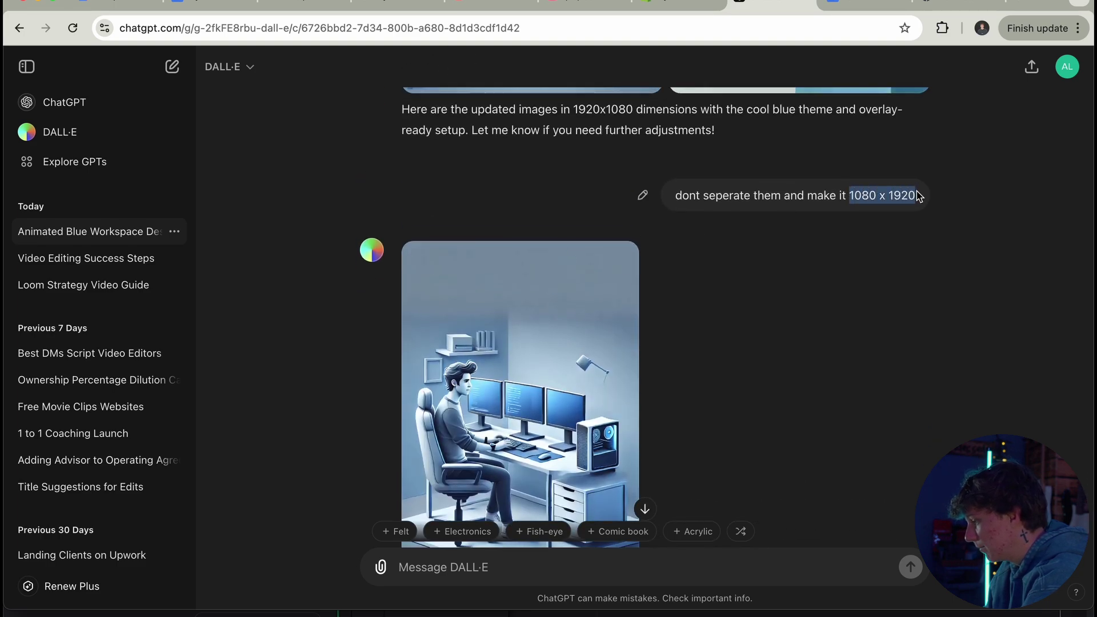
# Step: Download the final 1080 x 1920 portrait image of the man at his desk
pyautogui.click(714, 321)
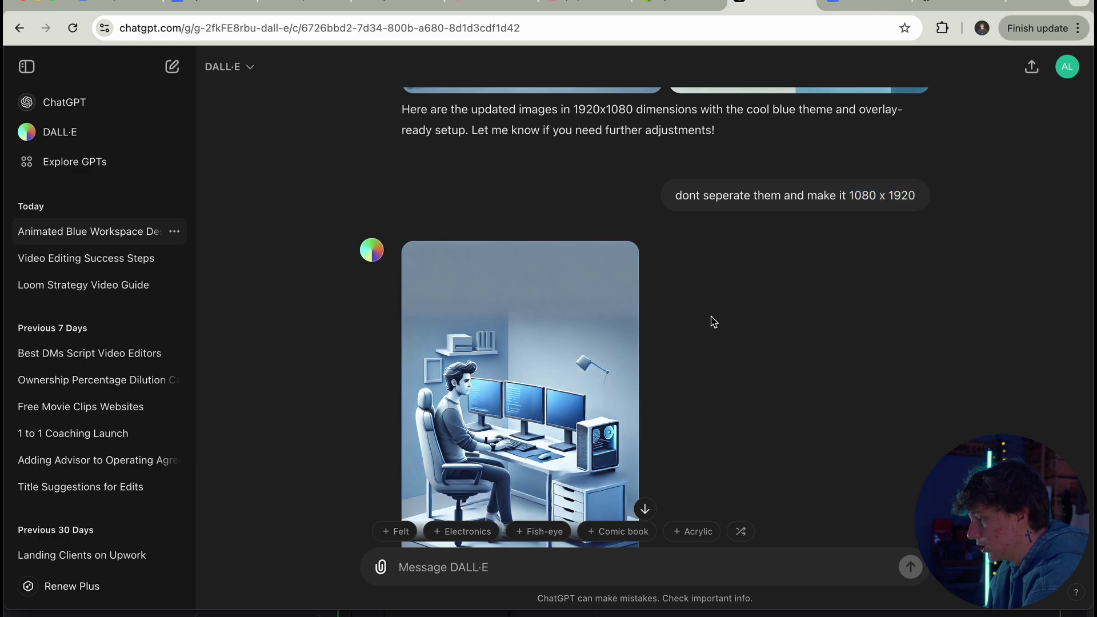
pyautogui.scroll(-3, 713, 321)
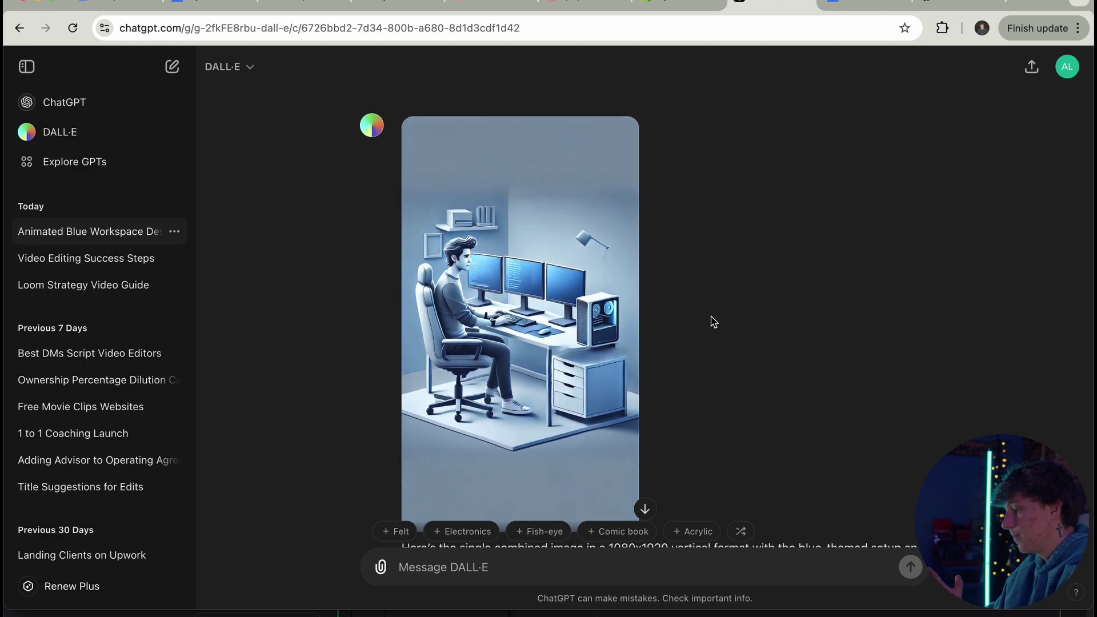
pyautogui.moveTo(617, 142)
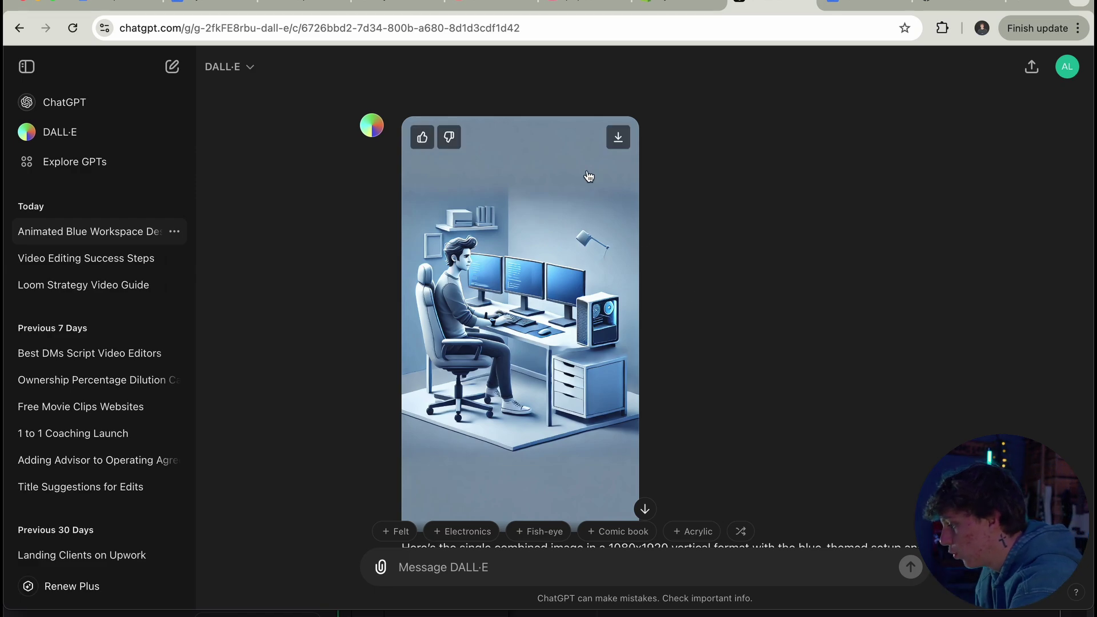
pyautogui.click(617, 139)
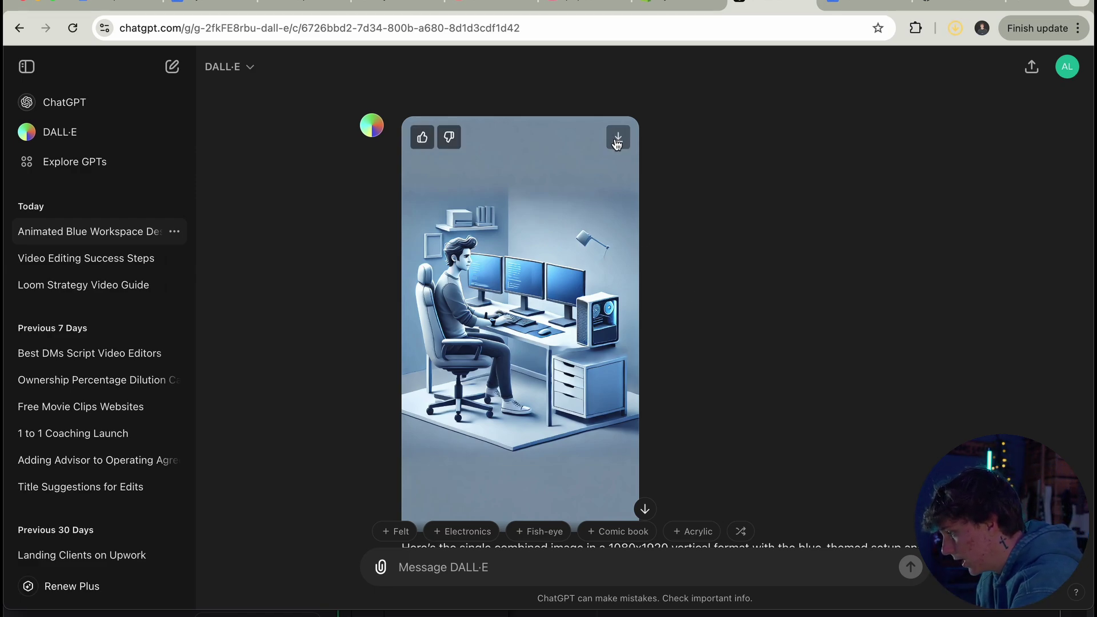
pyautogui.scroll(-3, 657, 227)
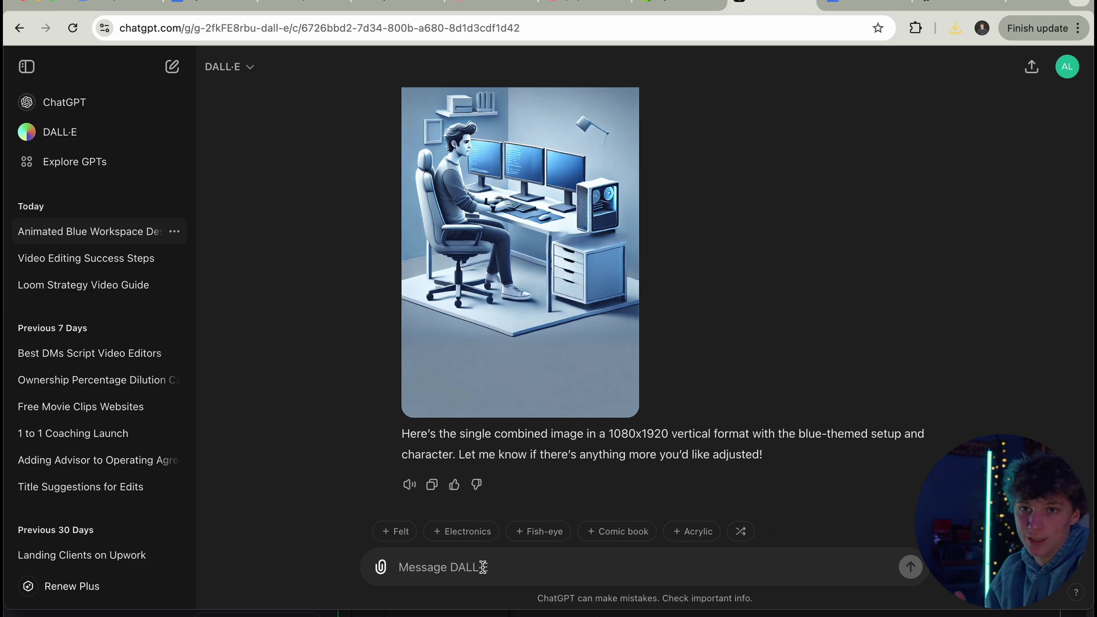
# Step: Launch Photoshop with the desk illustration, pick the Lasso tool and zoom in on the man
pyautogui.click(388, 601)
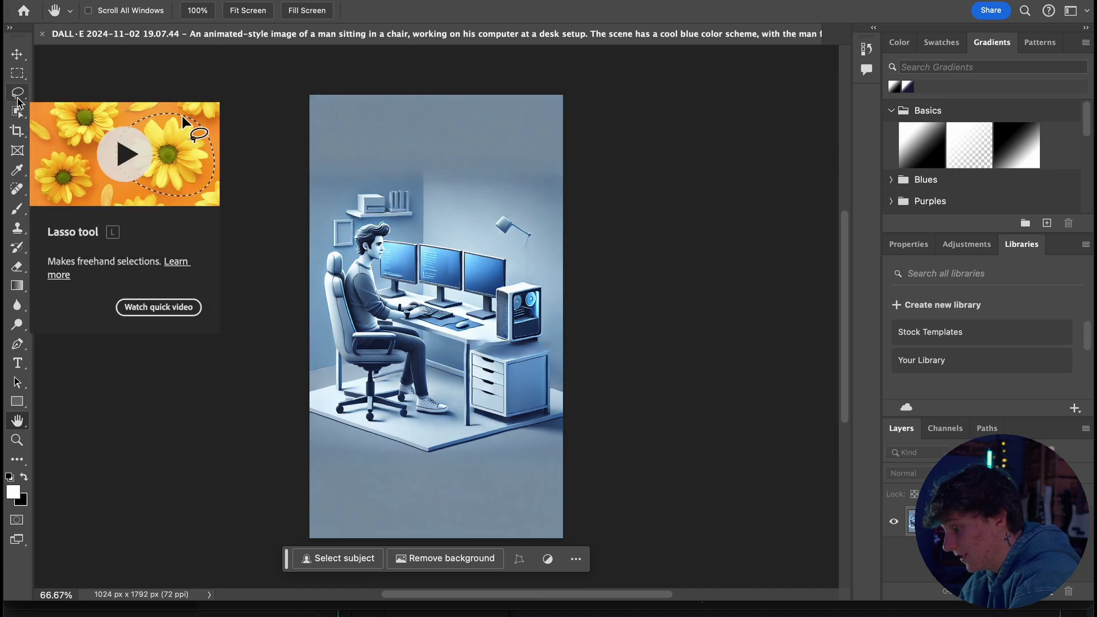
pyautogui.click(17, 97)
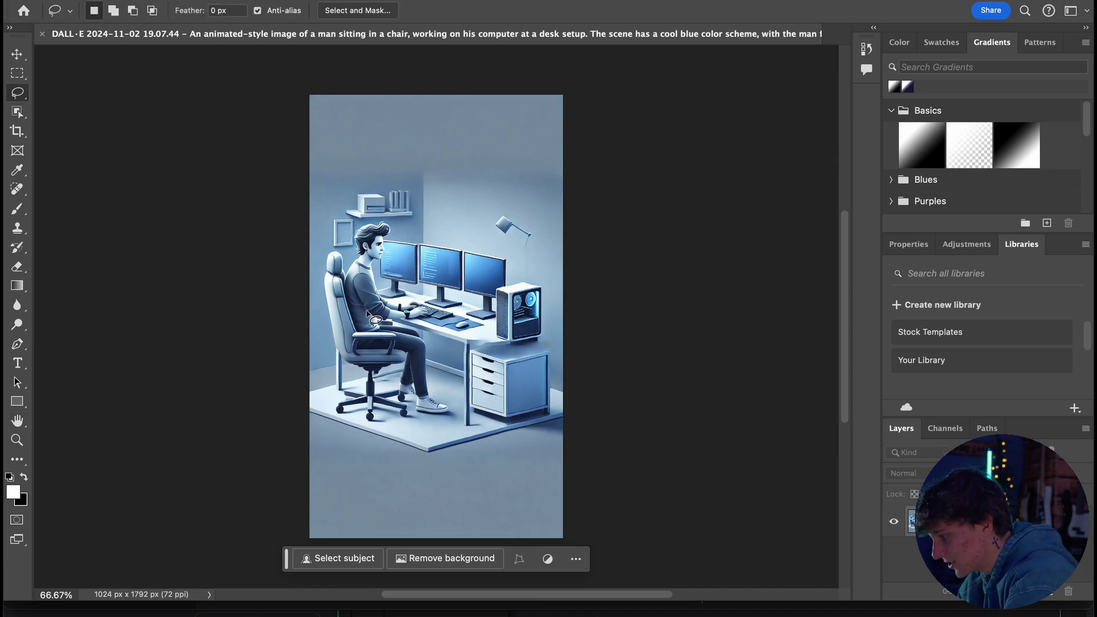
pyautogui.scroll(5, 361, 267)
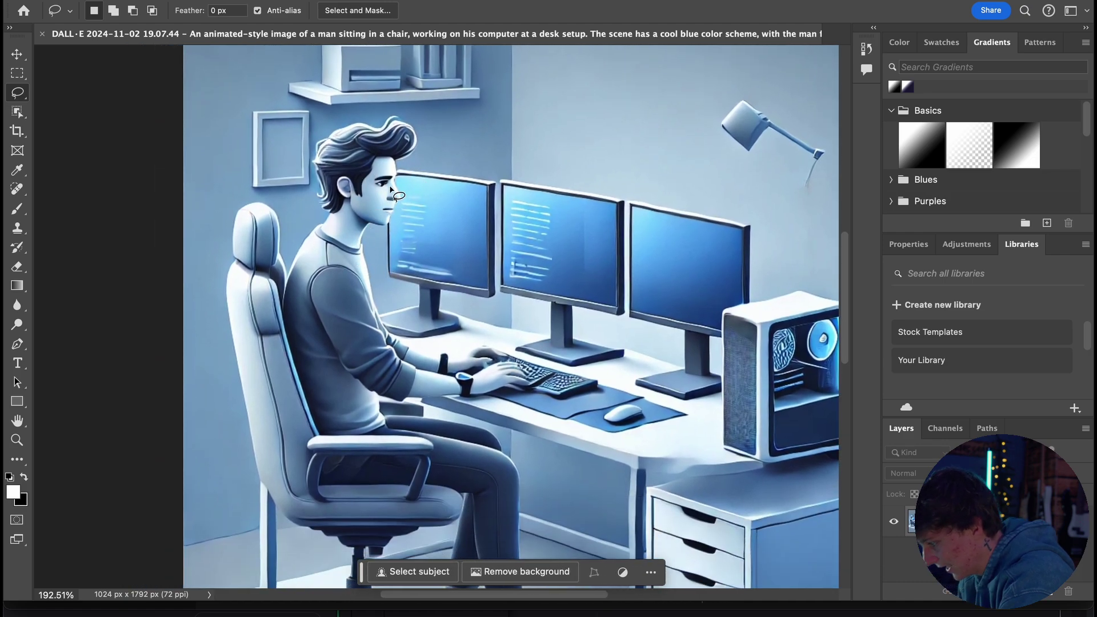
# Step: Trace a Lasso outline around the man from his hair down to his legs
pyautogui.moveTo(318, 217)
pyautogui.mouseDown()
pyautogui.moveTo(318, 140)
pyautogui.moveTo(390, 109)
pyautogui.moveTo(412, 114)
pyautogui.moveTo(424, 150)
pyautogui.moveTo(399, 173)
pyautogui.moveTo(395, 218)
pyautogui.moveTo(372, 237)
pyautogui.moveTo(384, 315)
pyautogui.moveTo(423, 342)
pyautogui.moveTo(506, 342)
pyautogui.moveTo(532, 392)
pyautogui.moveTo(395, 408)
pyautogui.moveTo(490, 426)
pyautogui.moveTo(535, 504)
pyautogui.moveTo(526, 604)
pyautogui.mouseUp()
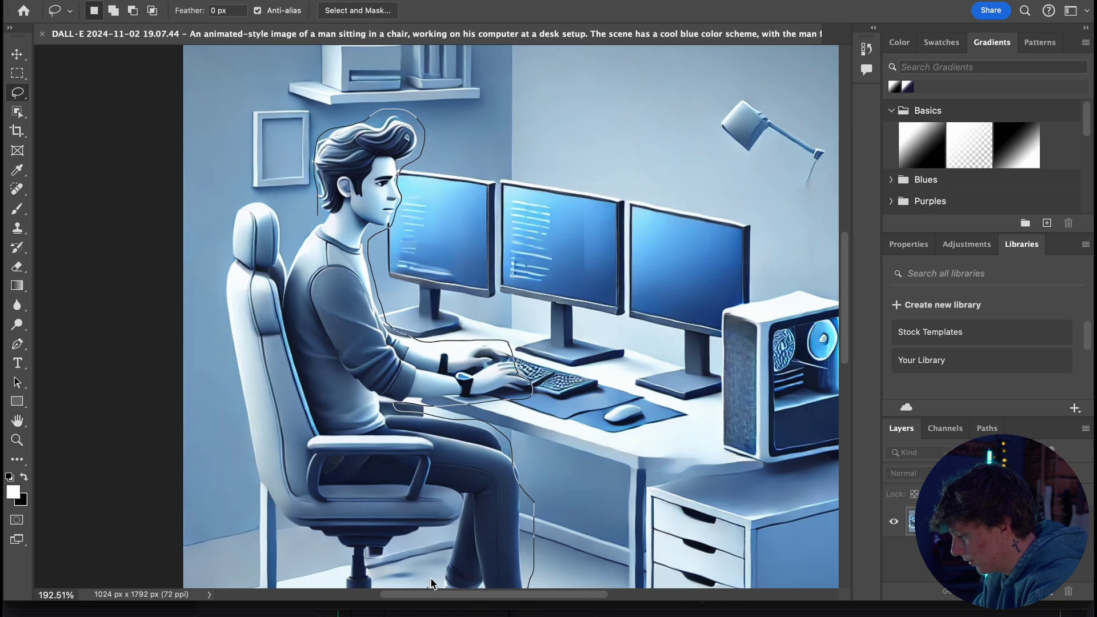
pyautogui.moveTo(445, 529)
pyautogui.mouseDown()
pyautogui.moveTo(467, 503)
pyautogui.moveTo(338, 471)
pyautogui.moveTo(310, 416)
pyautogui.moveTo(283, 283)
pyautogui.moveTo(317, 171)
pyautogui.mouseUp()
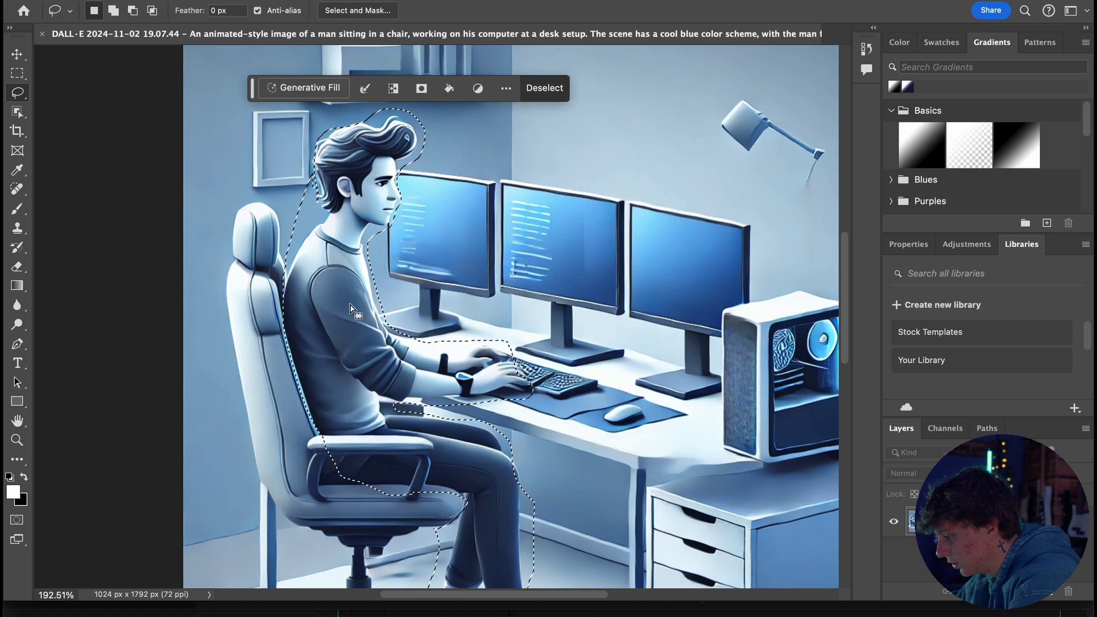
pyautogui.scroll(-10, 350, 306)
pyautogui.scroll(5, 351, 308)
pyautogui.scroll(8, 351, 309)
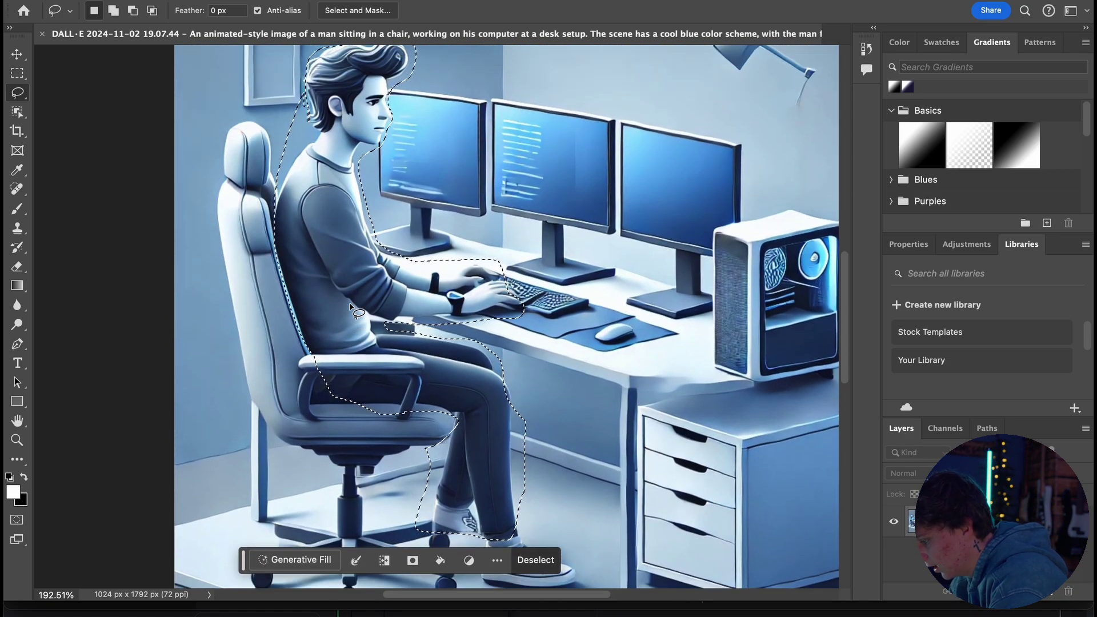
pyautogui.scroll(-5, 350, 308)
# Step: Run Generative Fill on the selection with the prompt 'remove the guy'
pyautogui.click(309, 495)
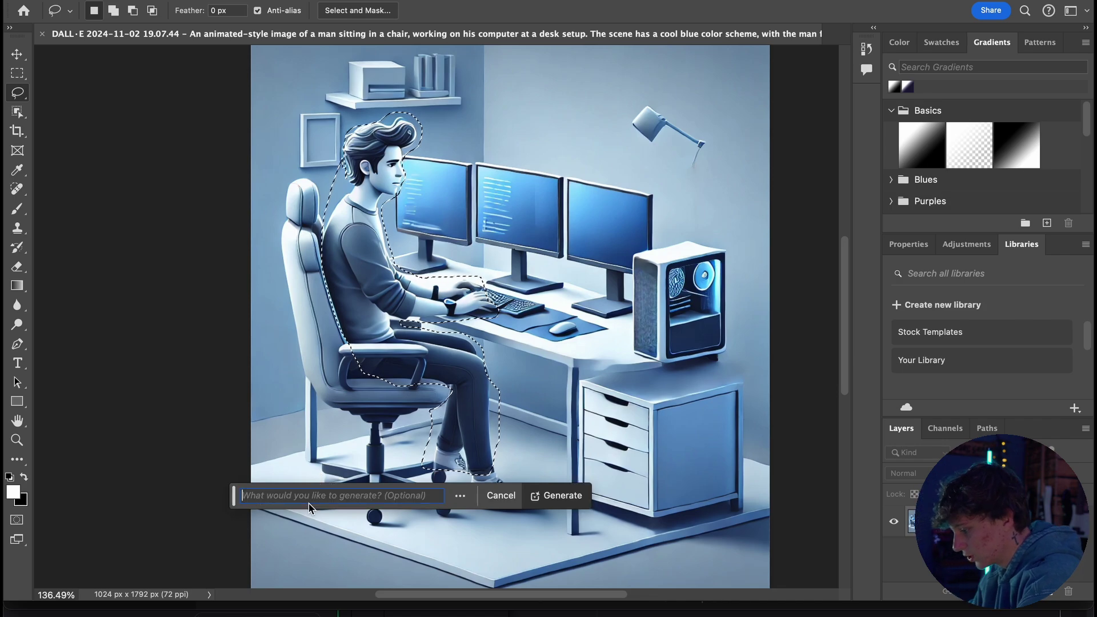
pyautogui.write('remove')
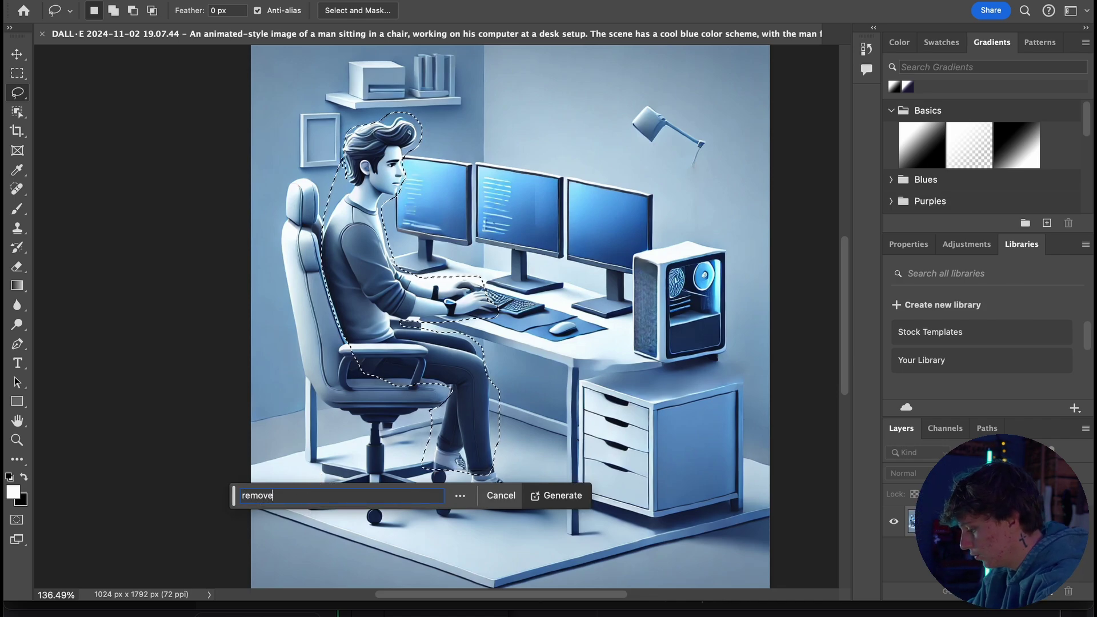
pyautogui.write(' the guy')
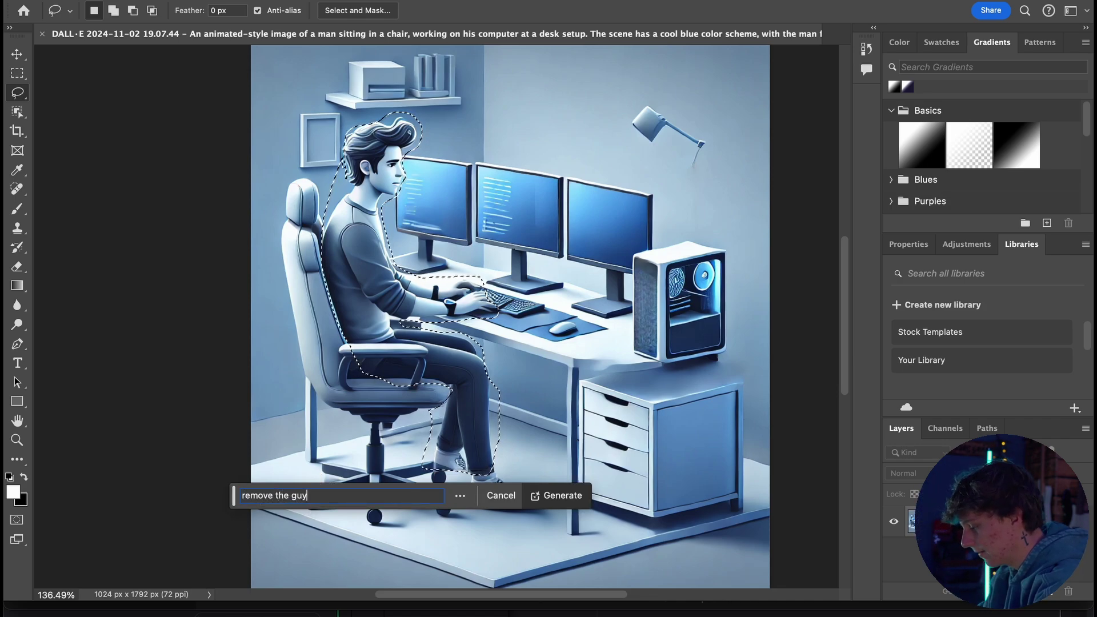
pyautogui.press('Return')
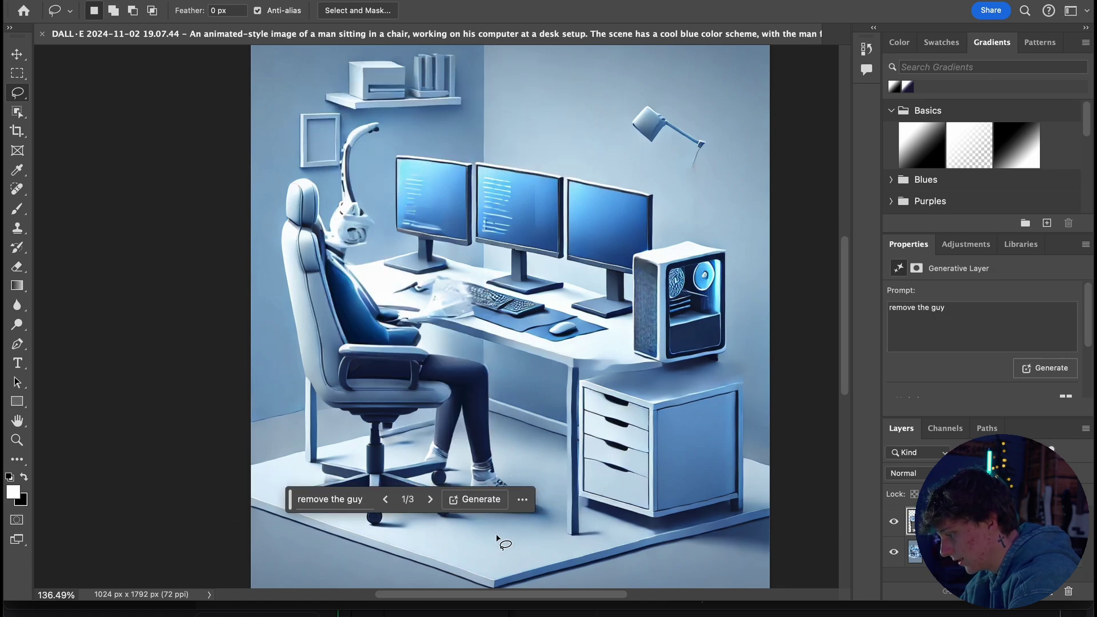
# Step: Cycle through the generated variations and dismiss the variation options menu
pyautogui.click(431, 500)
pyautogui.click(431, 500)
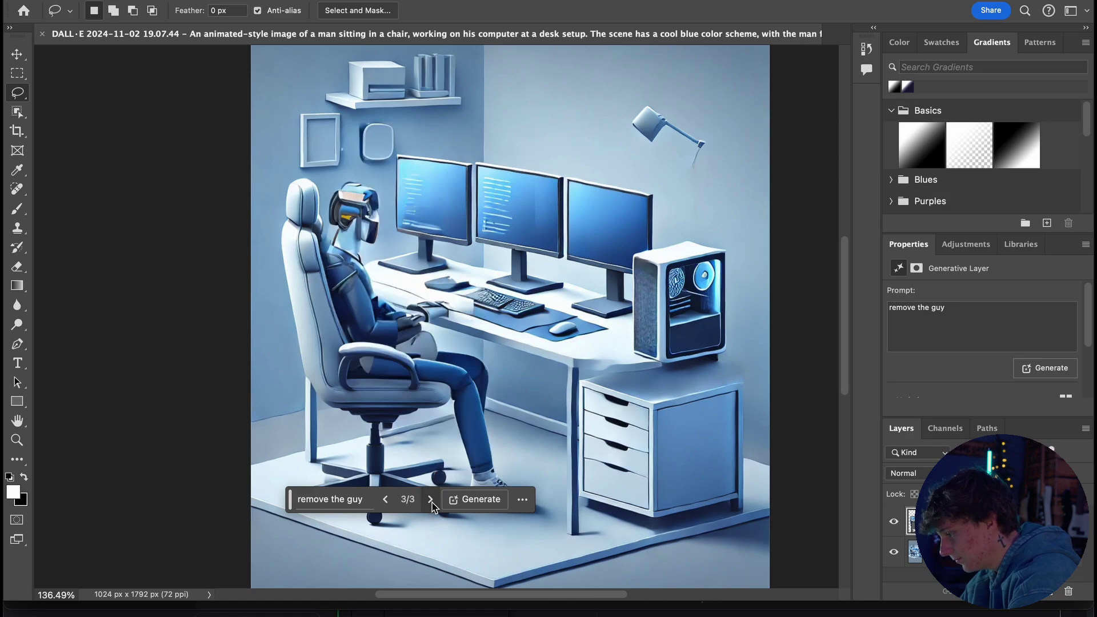
pyautogui.click(430, 500)
pyautogui.click(522, 499)
pyautogui.click(521, 479)
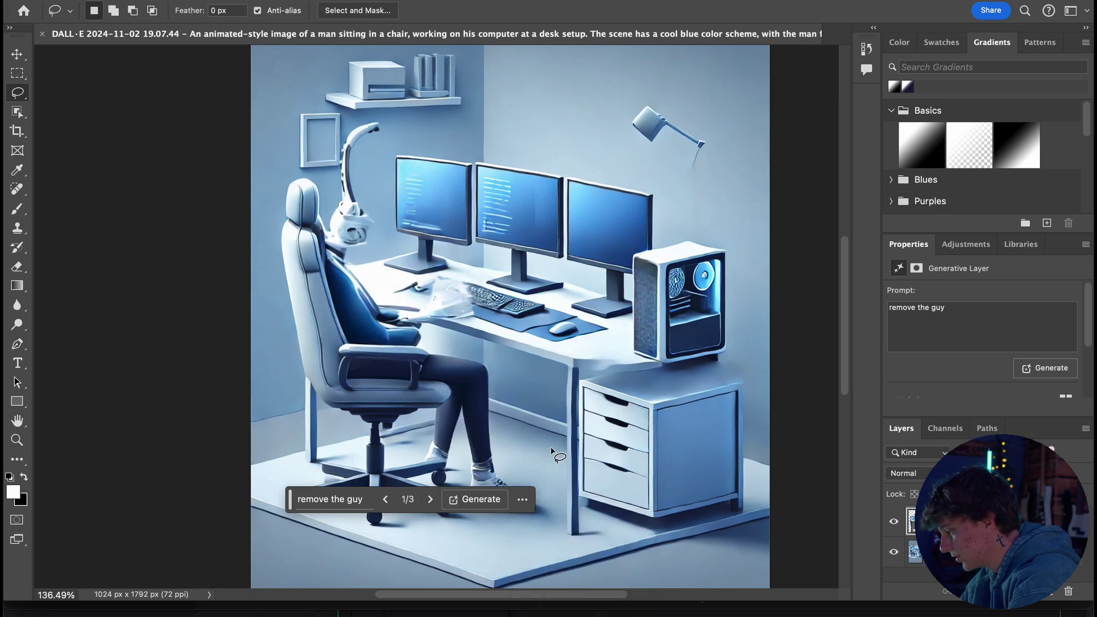
# Step: Undo the earlier fill, re-outline the man and chair, and generate 'remove the guy'
pyautogui.press('Delete')
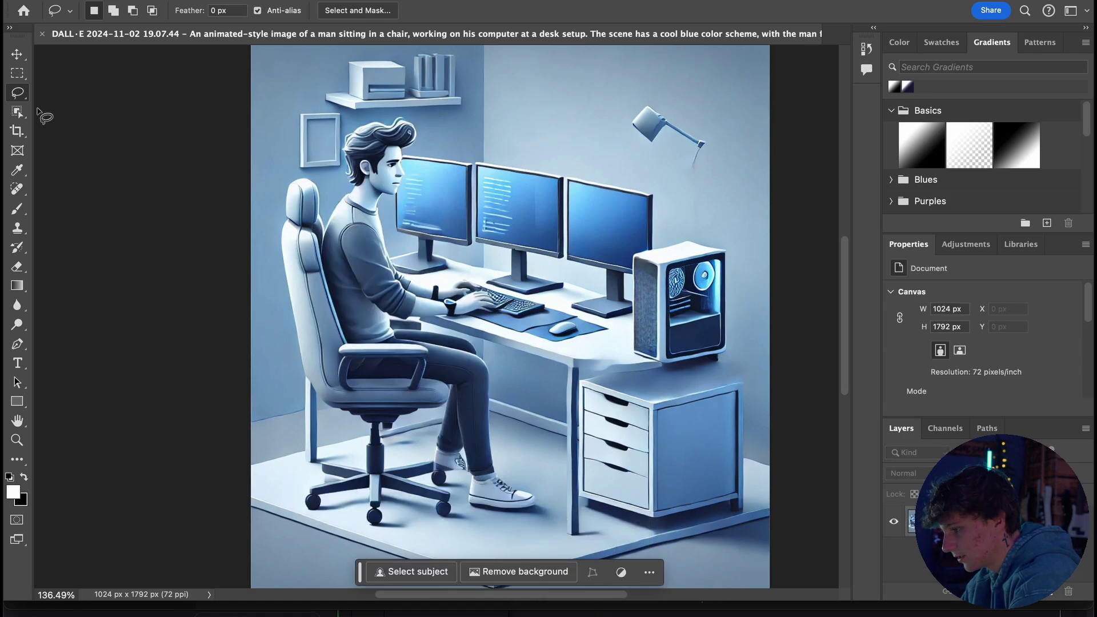
pyautogui.moveTo(430, 106)
pyautogui.mouseDown()
pyautogui.moveTo(265, 137)
pyautogui.moveTo(244, 287)
pyautogui.moveTo(320, 481)
pyautogui.moveTo(436, 523)
pyautogui.moveTo(531, 505)
pyautogui.moveTo(547, 423)
pyautogui.moveTo(498, 269)
pyautogui.moveTo(405, 144)
pyautogui.moveTo(429, 106)
pyautogui.mouseUp()
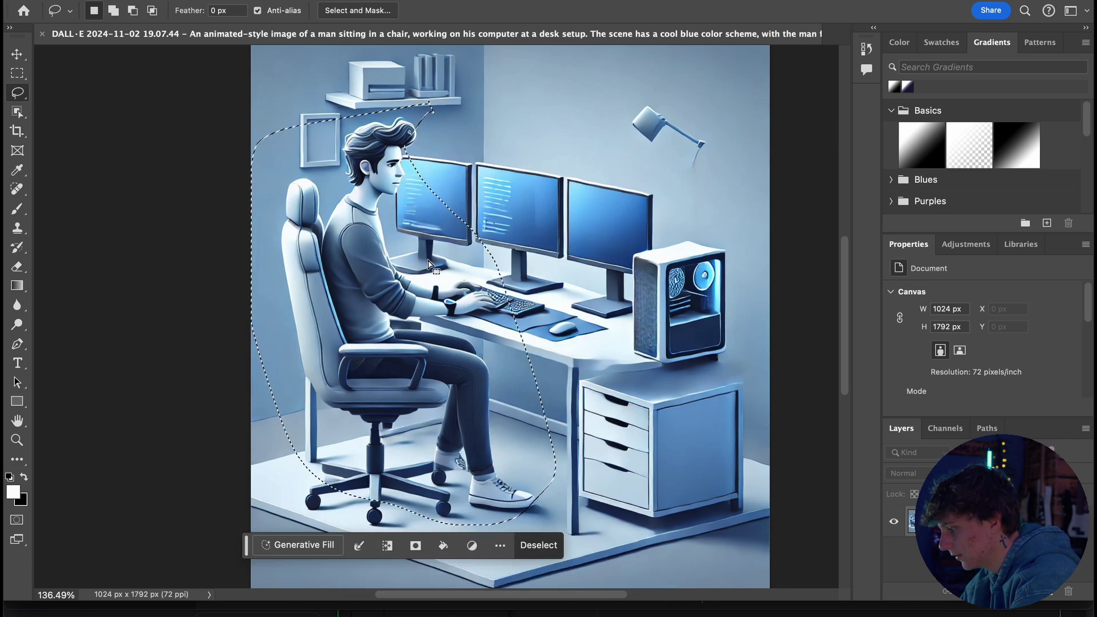
pyautogui.click(302, 545)
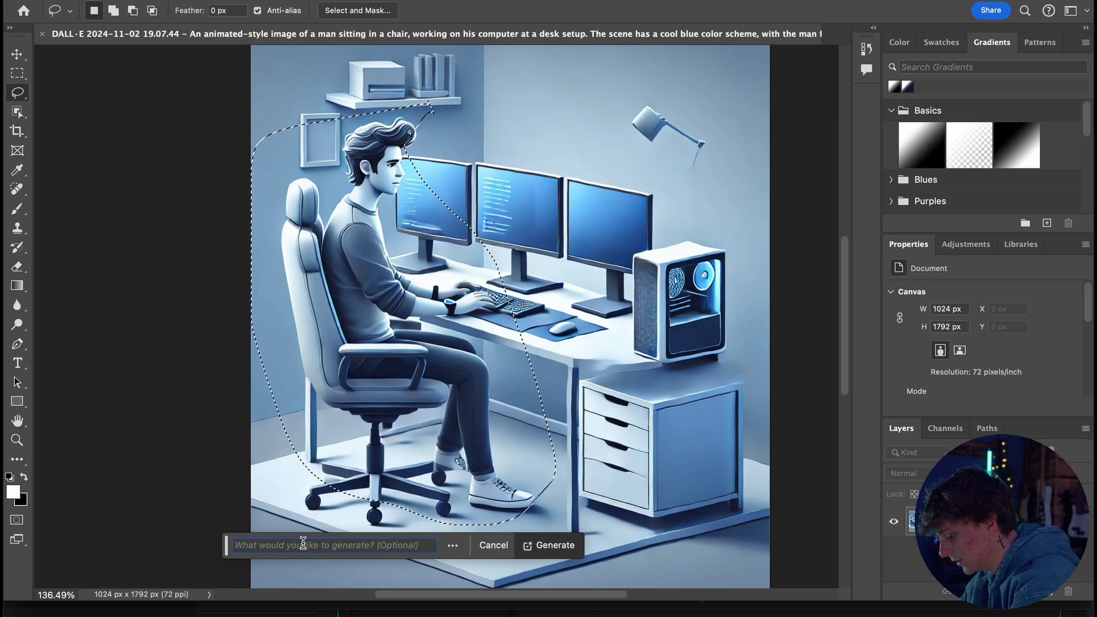
pyautogui.write('remove the gu')
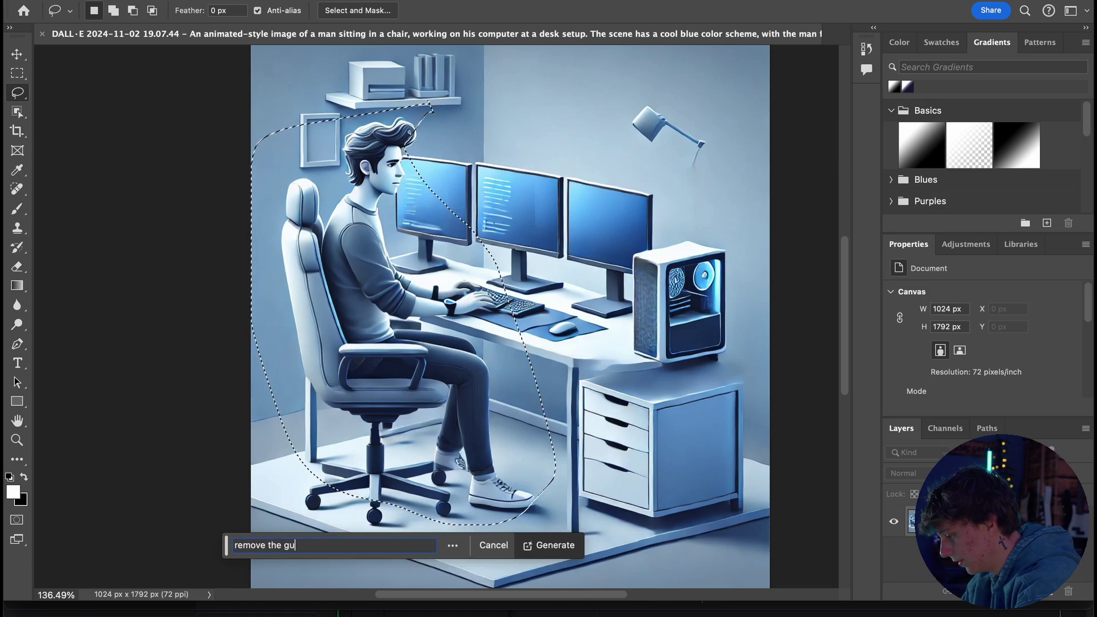
pyautogui.write('y')
pyautogui.press('Return')
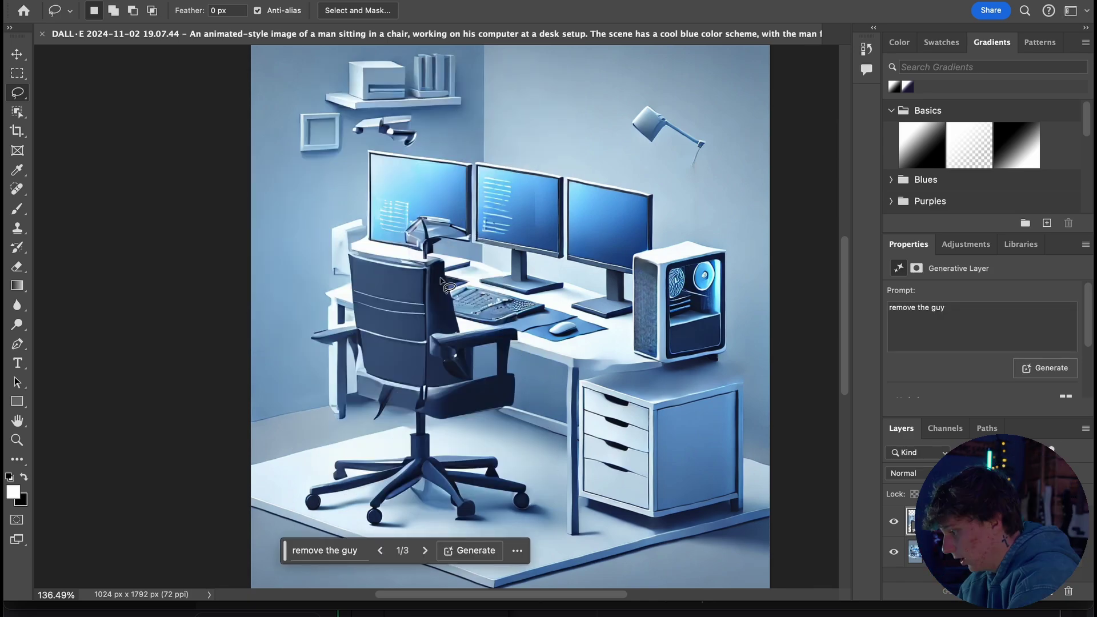
# Step: Switch to variation 3/3 with an empty white chair, then open the File menu
pyautogui.click(425, 550)
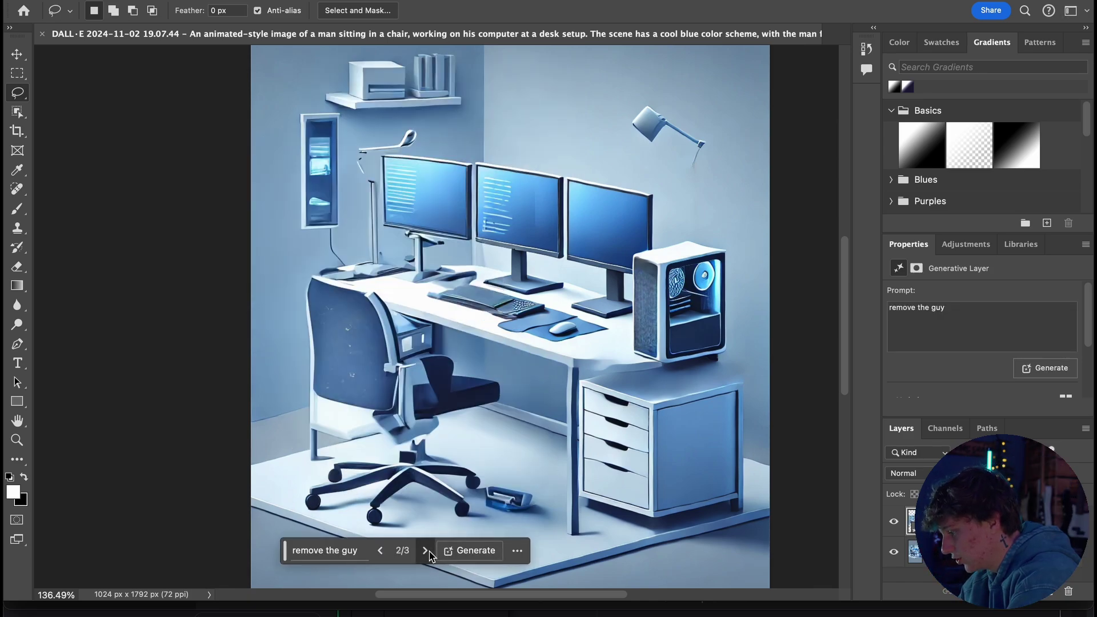
pyautogui.click(427, 551)
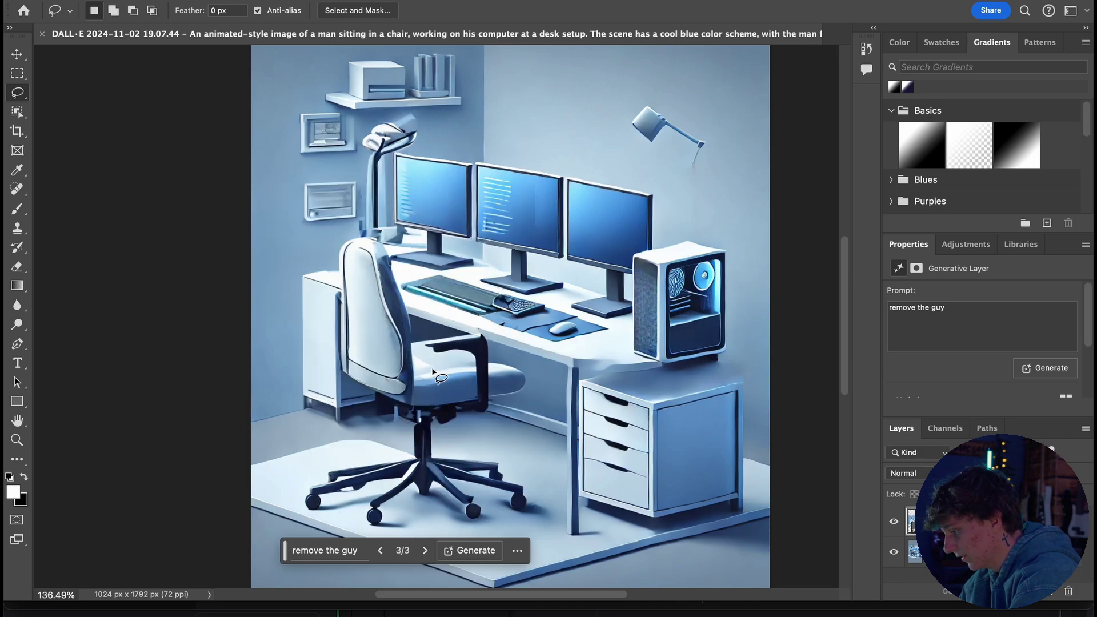
pyautogui.scroll(-3, 447, 314)
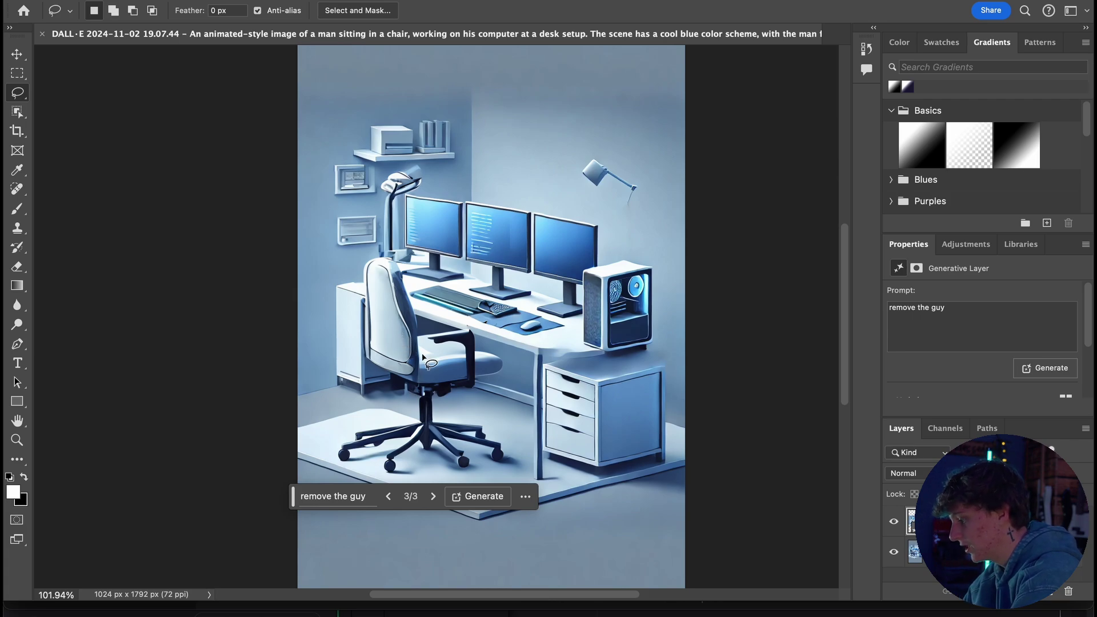
pyautogui.scroll(-2, 415, 312)
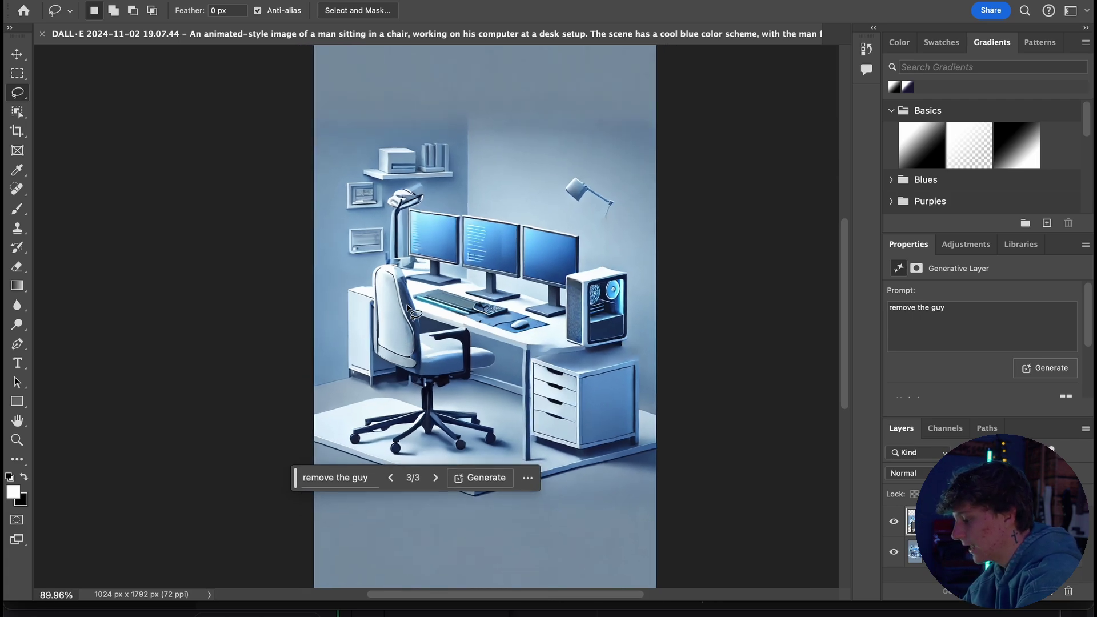
pyautogui.click(142, 0)
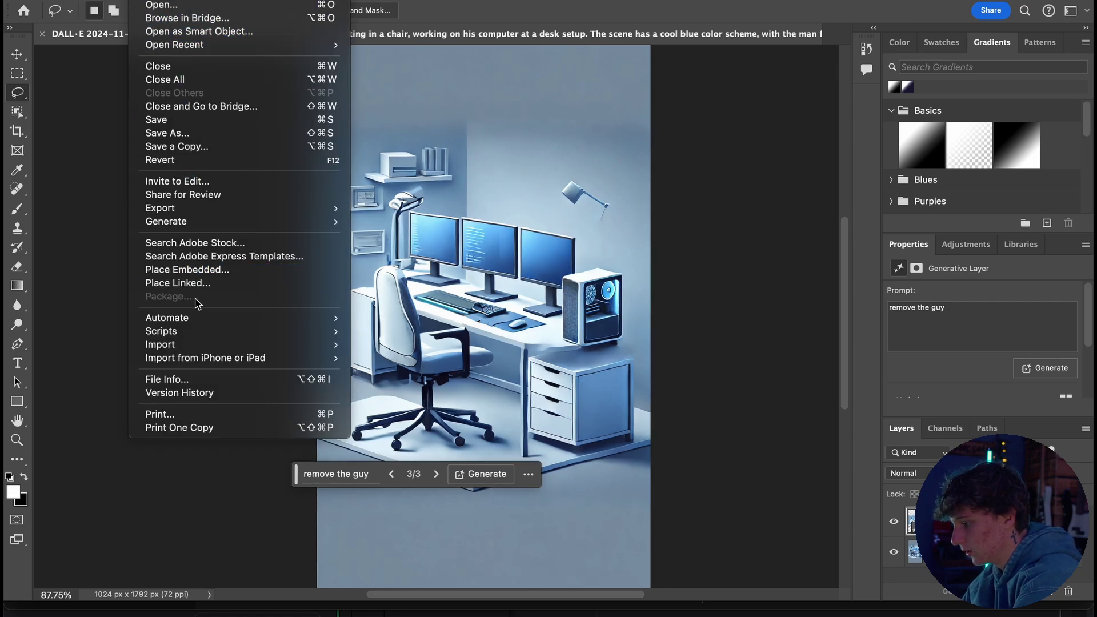
pyautogui.moveTo(208, 349)
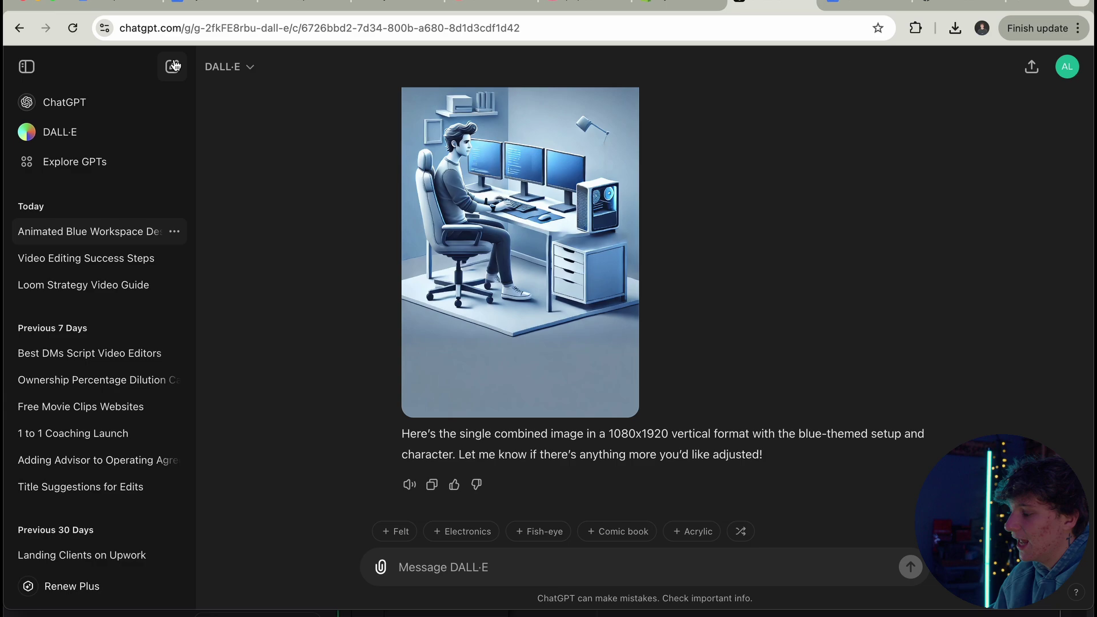
# Step: Start a new chat and paste in the Hollywood color grading reel title
pyautogui.click(172, 66)
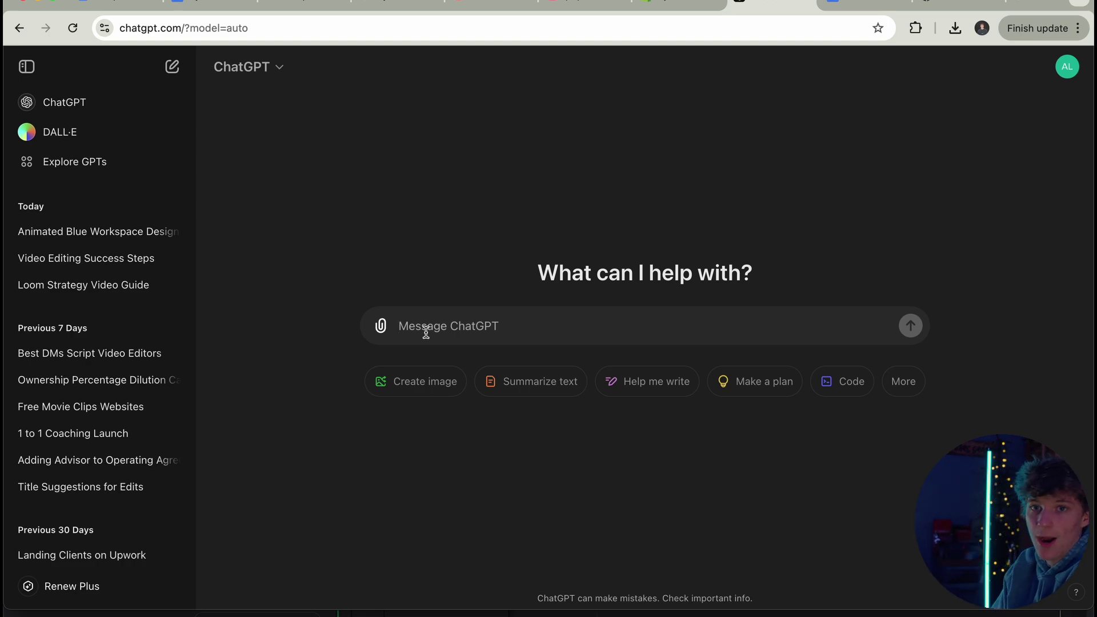
pyautogui.write('Heres how i color graded like Hollywood in DaVinci resolve step by step')
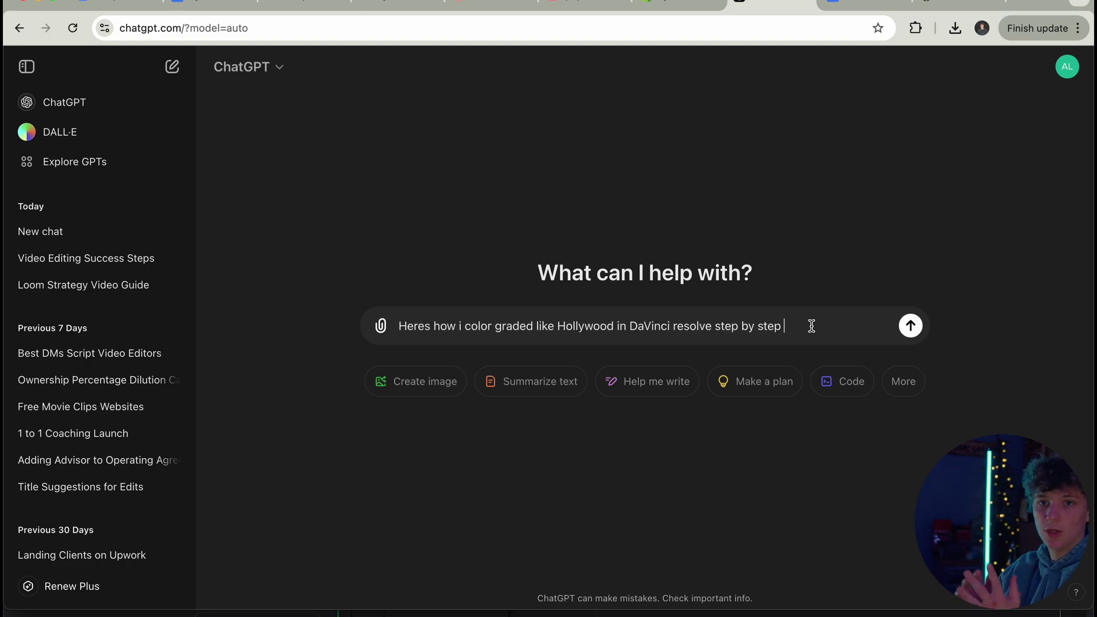
pyautogui.moveTo(811, 326); pyautogui.dragTo(445, 310)
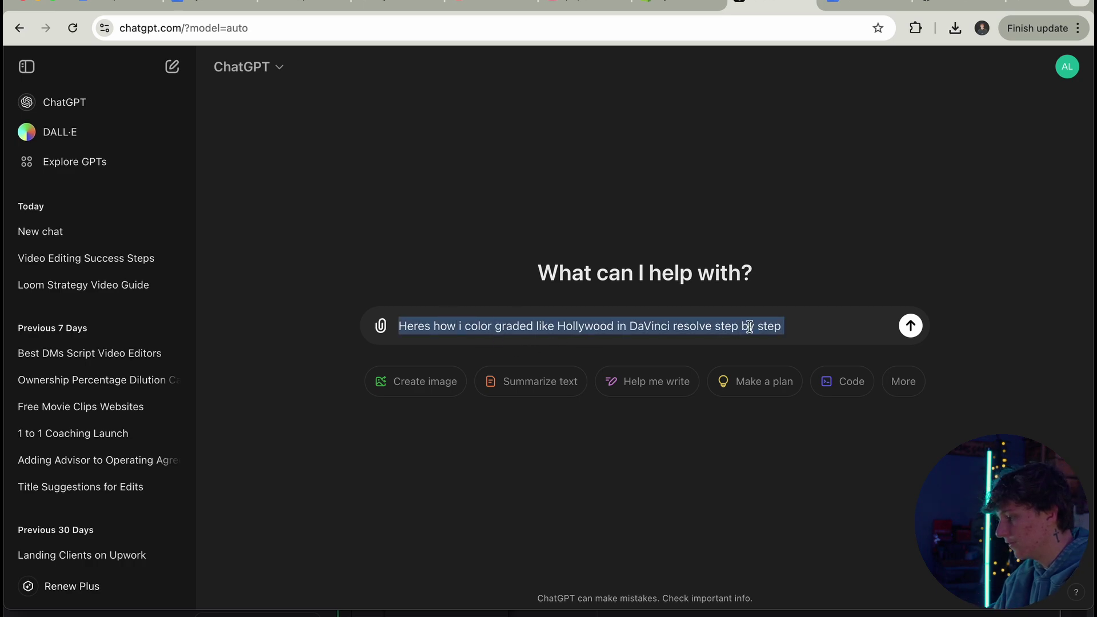
pyautogui.click(796, 329)
pyautogui.moveTo(796, 329); pyautogui.dragTo(369, 333)
pyautogui.press('super+c')
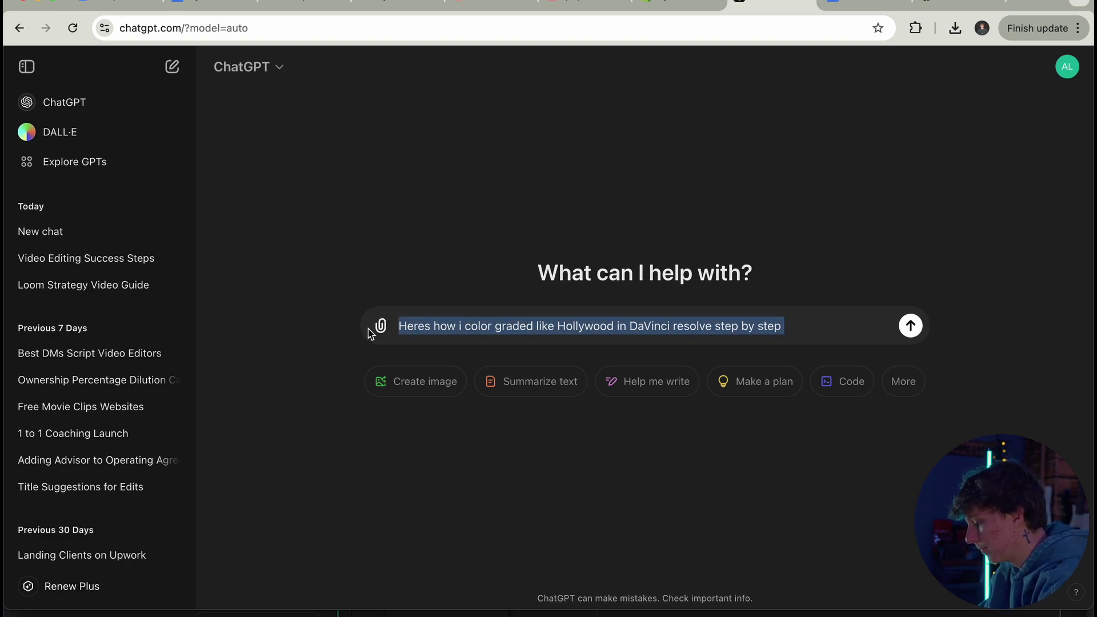
# Step: Rewrite the message as 'Heres my title for my new reel' plus the quoted title and send it
pyautogui.write('Heres')
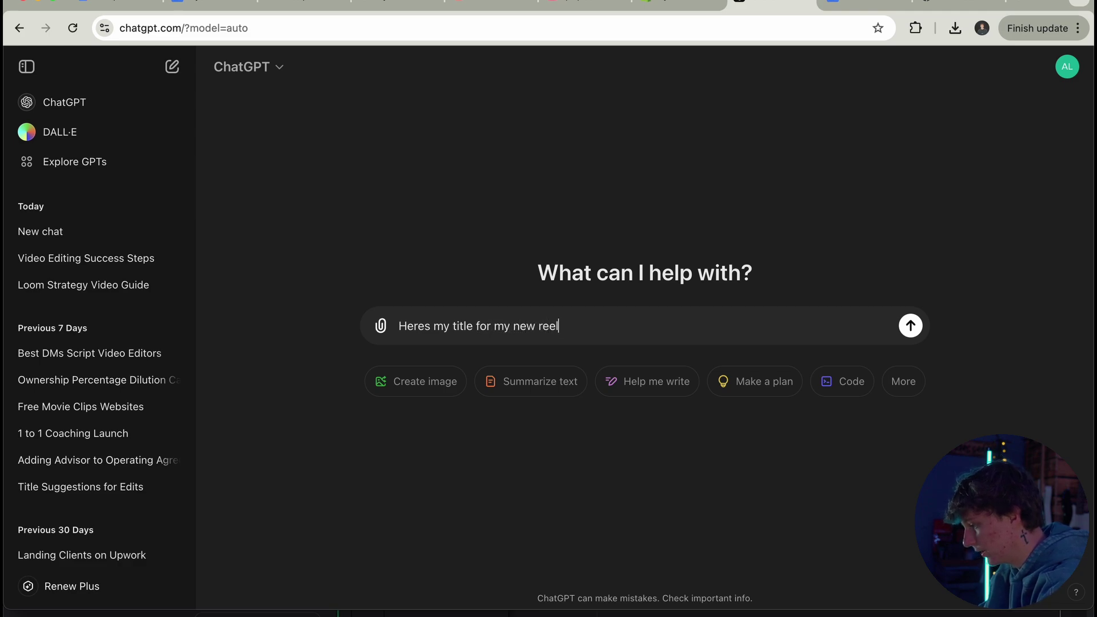
pyautogui.write('my title for my new reel "')
pyautogui.press('super+v')
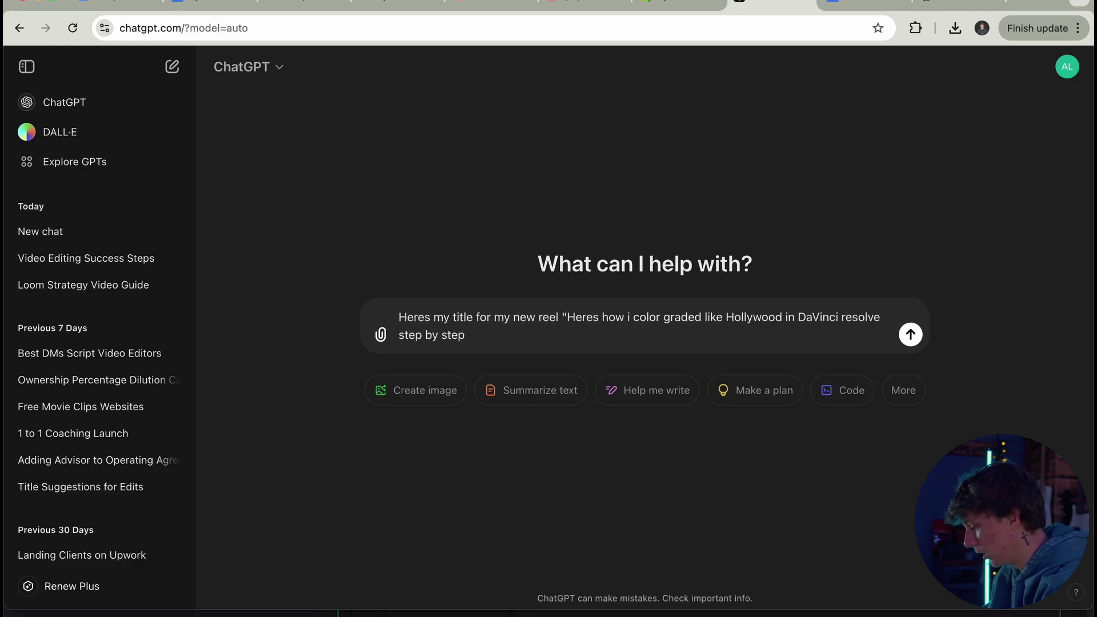
pyautogui.write('"')
pyautogui.press('Return')
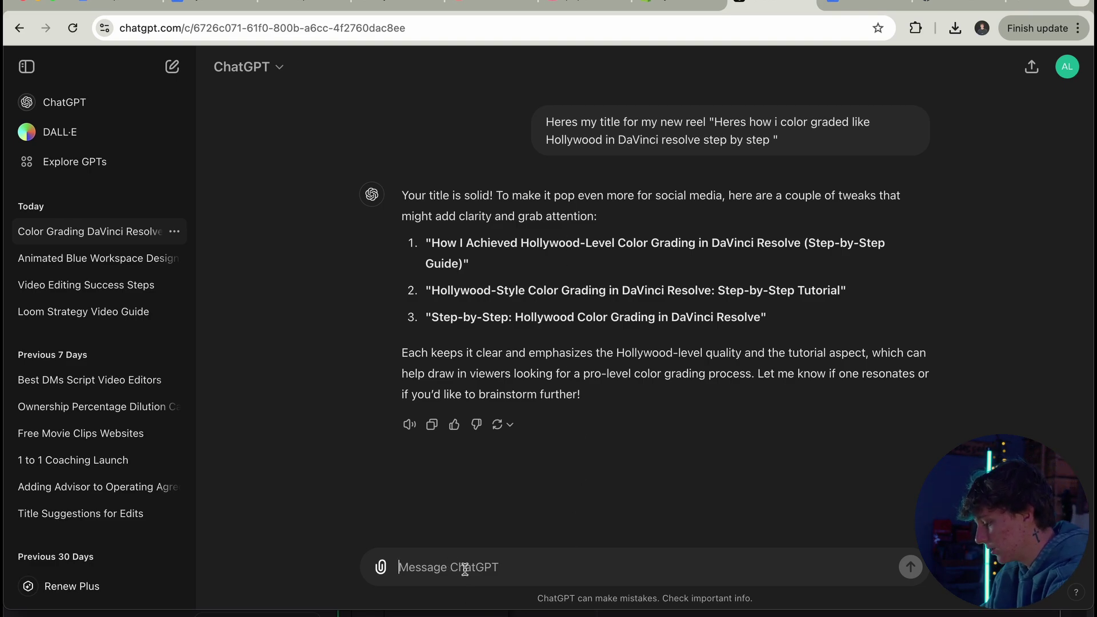
# Step: Ask 'Do you like my idea tho', then send 'roast my title' with the quoted title
pyautogui.write('Do you like my idea th')
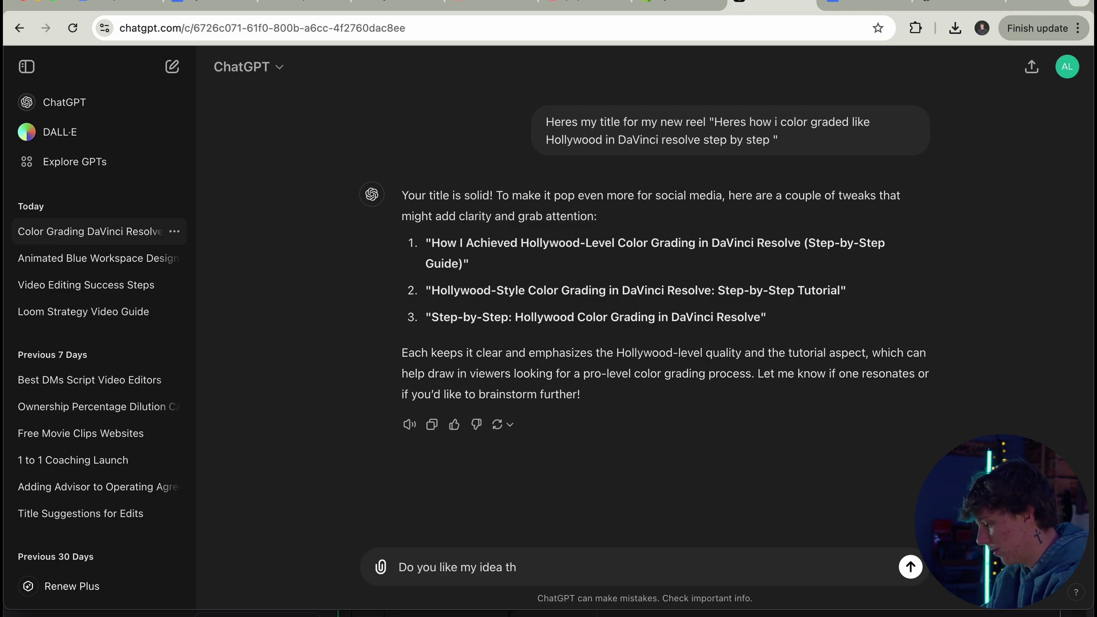
pyautogui.write('o')
pyautogui.press('Return')
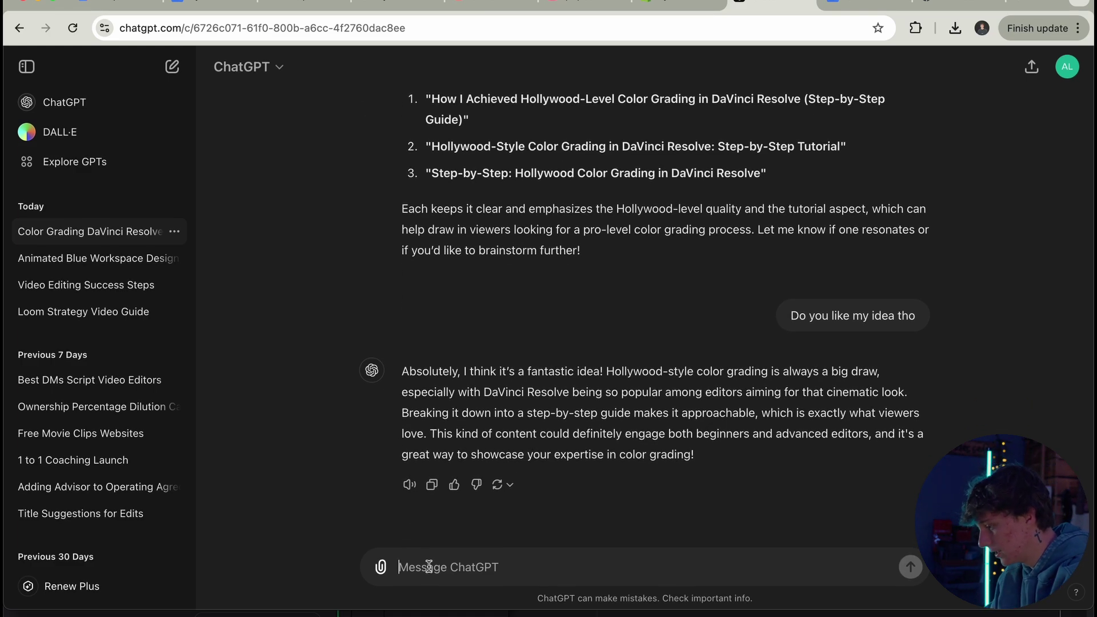
pyautogui.write('roast m')
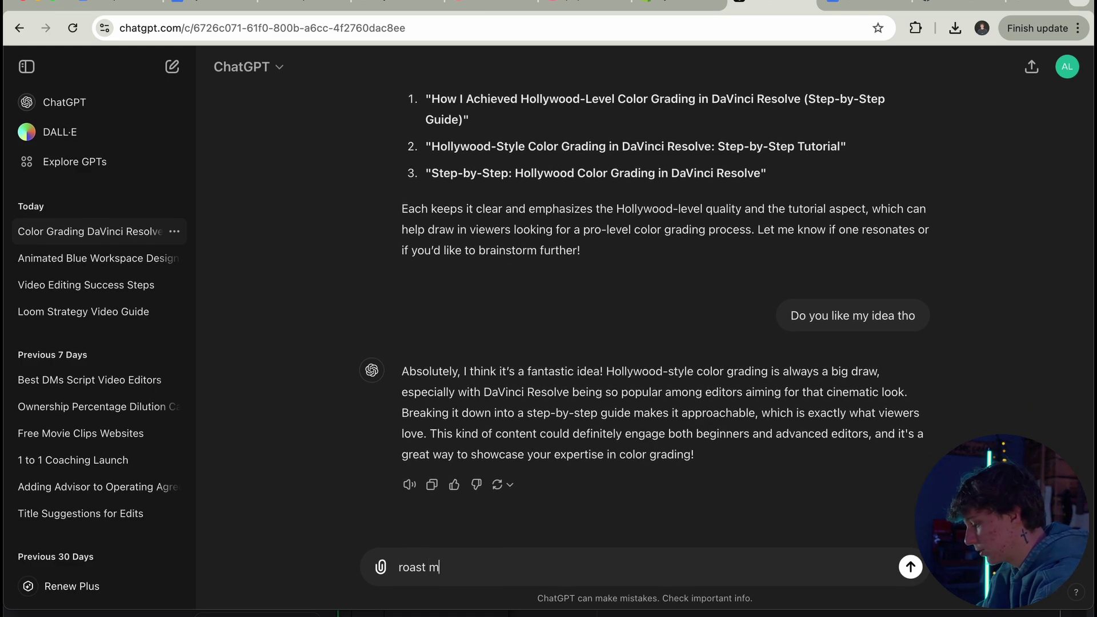
pyautogui.write('y title "')
pyautogui.press('super+v')
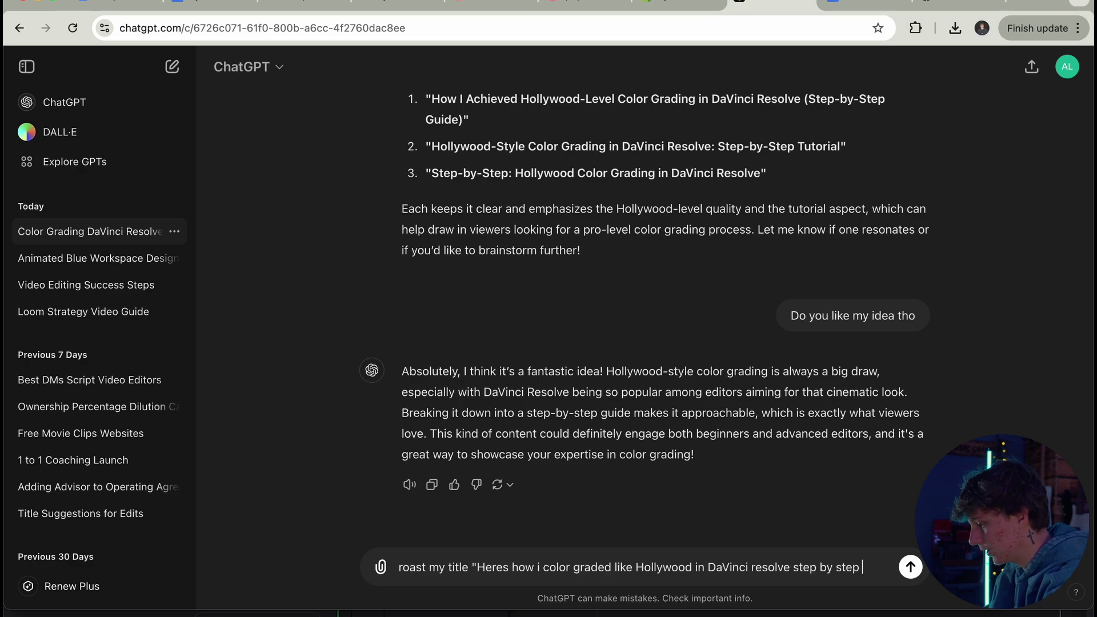
pyautogui.write('"')
pyautogui.press('Return')
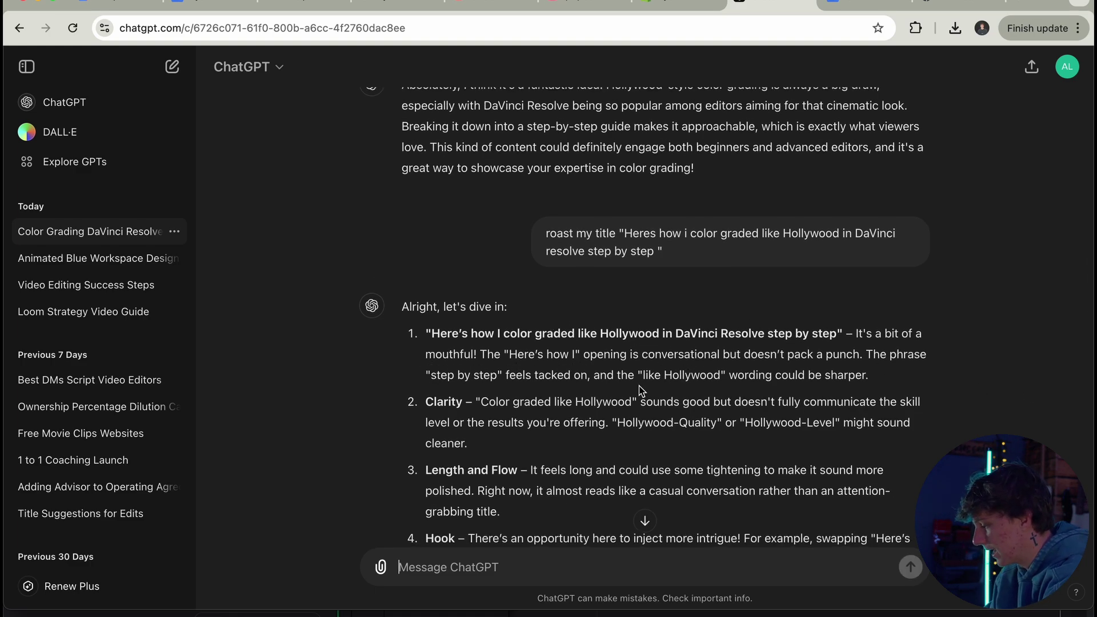
# Step: Ask ChatGPT 'Ok what would uyo do instead' to get alternative titles
pyautogui.scroll(-3, 641, 391)
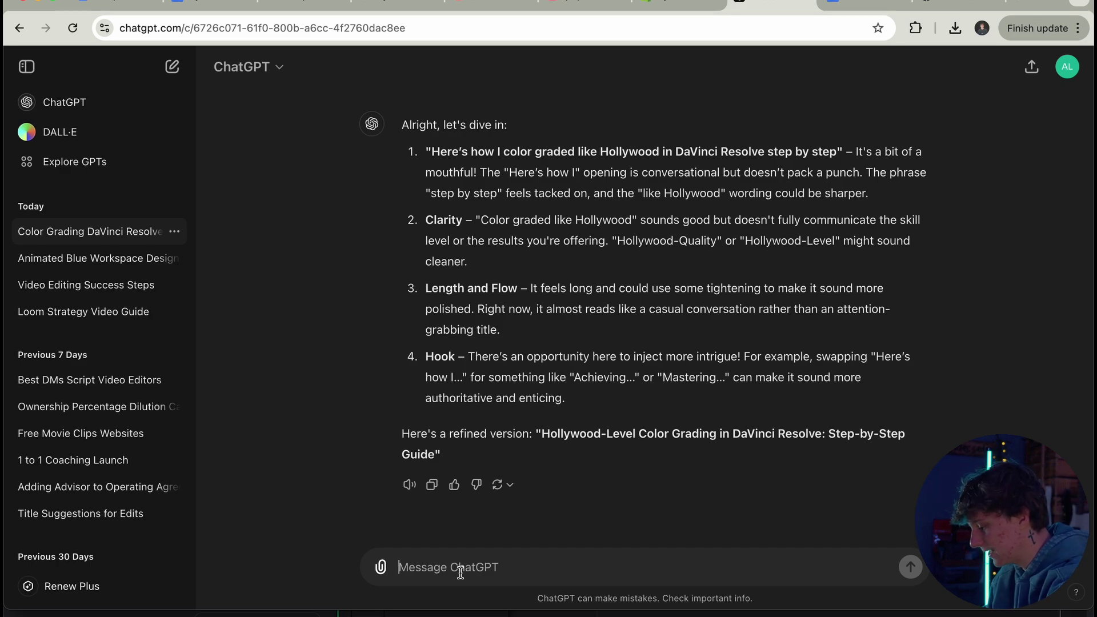
pyautogui.write('Ok what wou')
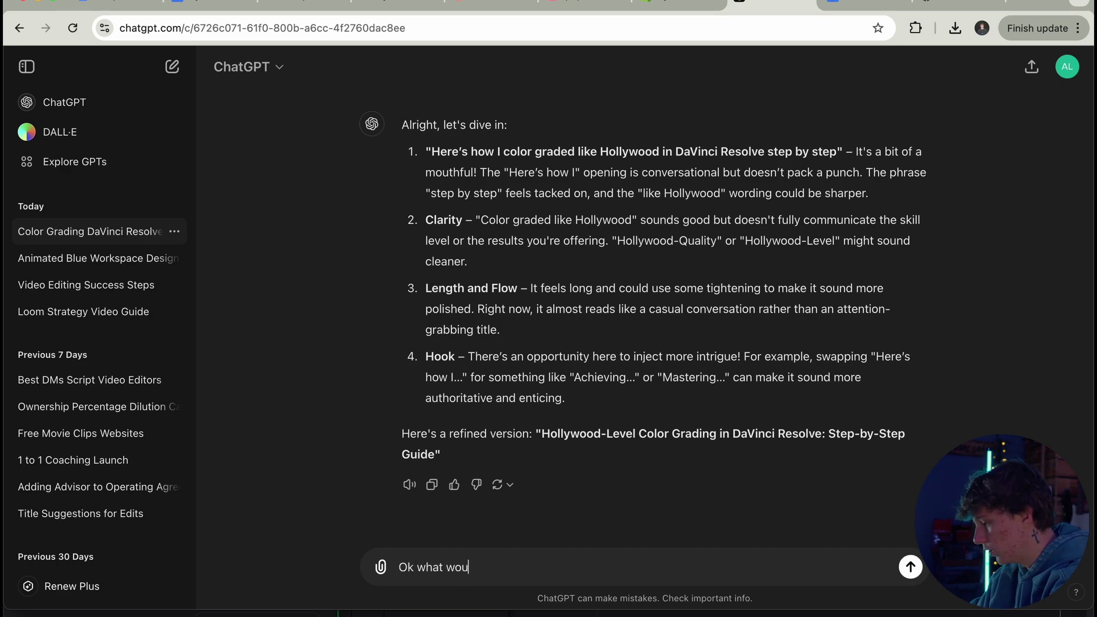
pyautogui.write('ld uyou')
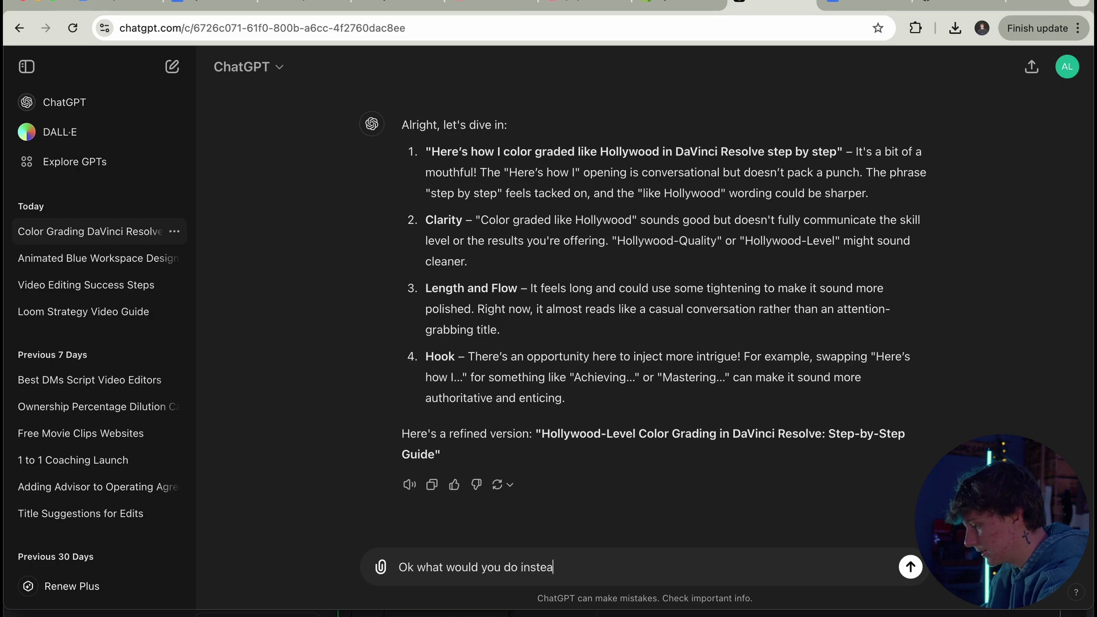
pyautogui.write(' do instead')
pyautogui.press('Return')
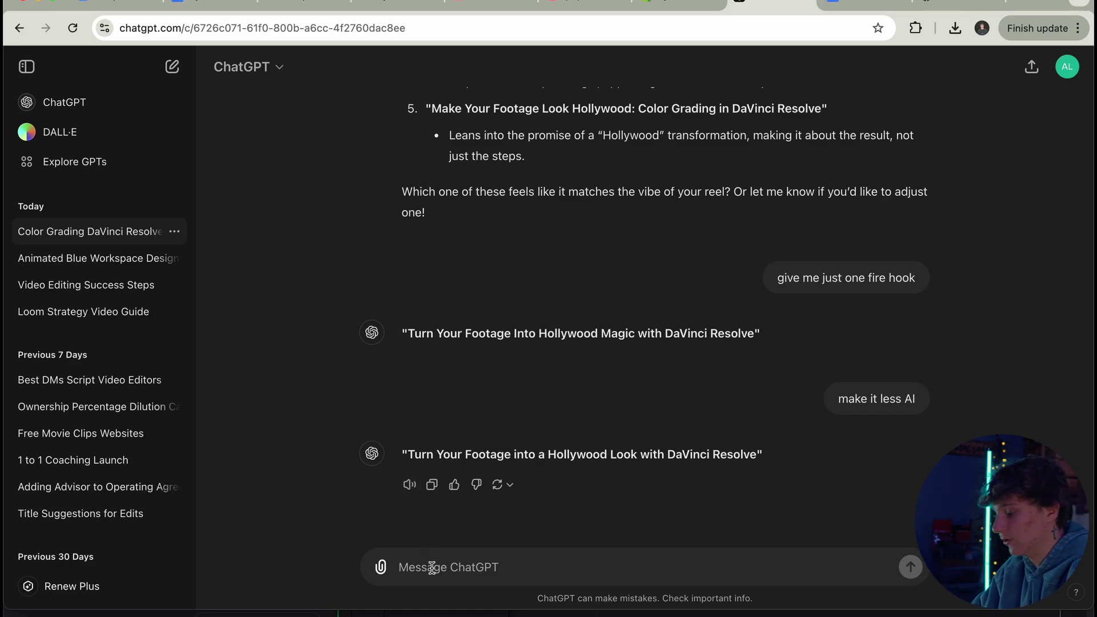
# Step: Ask ChatGPT to 'Create me a basic bullet point script for this title' with the pasted title, then read the reply
pyautogui.write('Create me a')
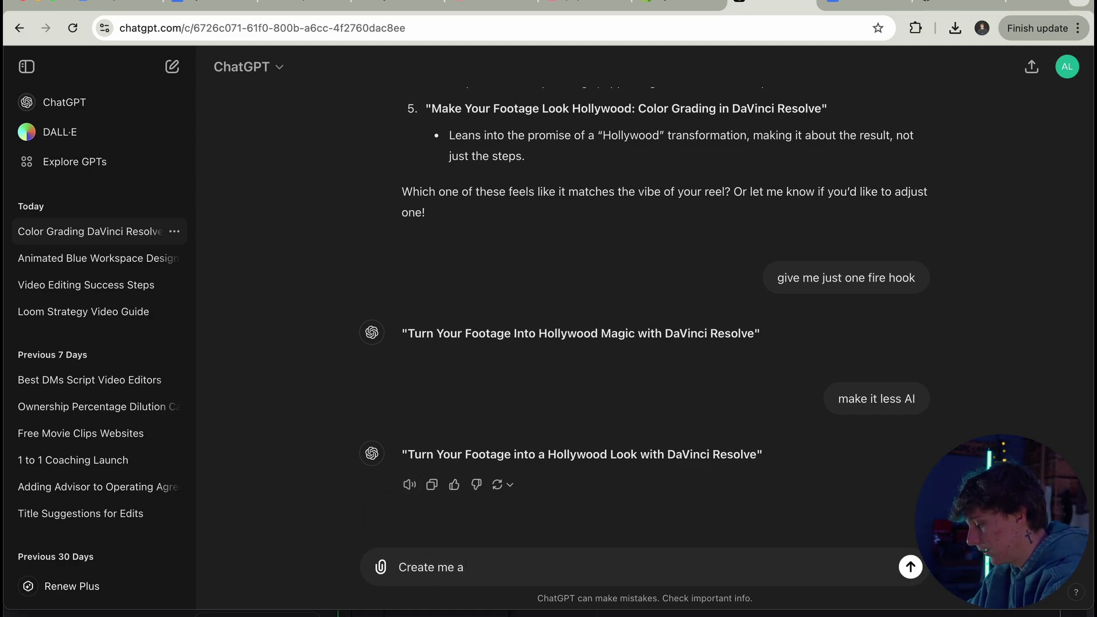
pyautogui.write(' basic bullet point script for this title')
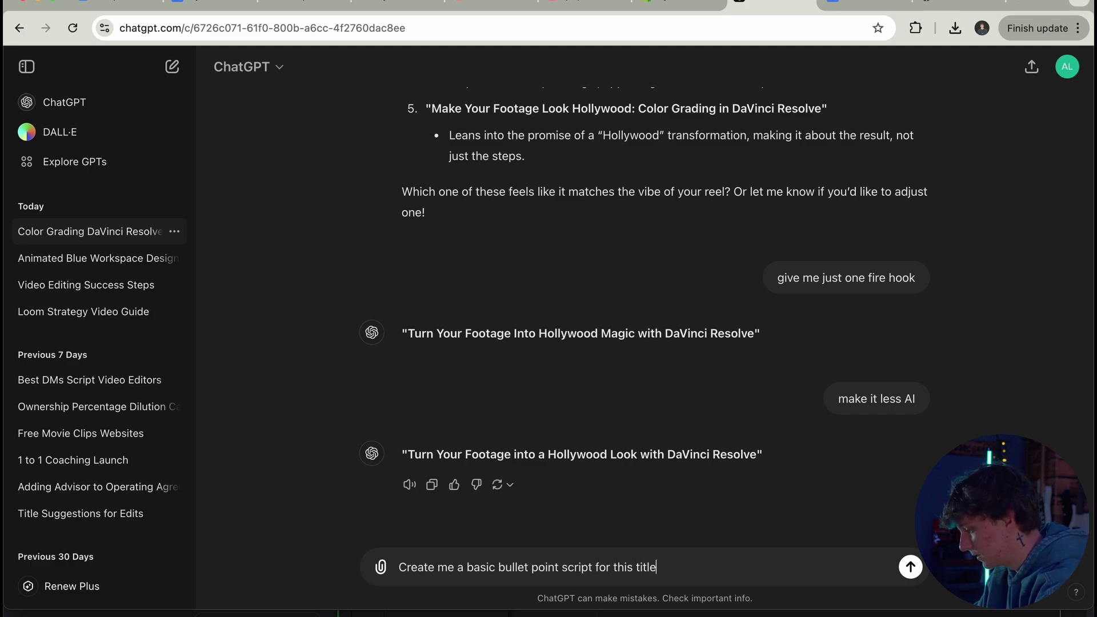
pyautogui.write('Turn Your Footage into a Hollywood Look with DaVinci Resolve"')
pyautogui.press('Return')
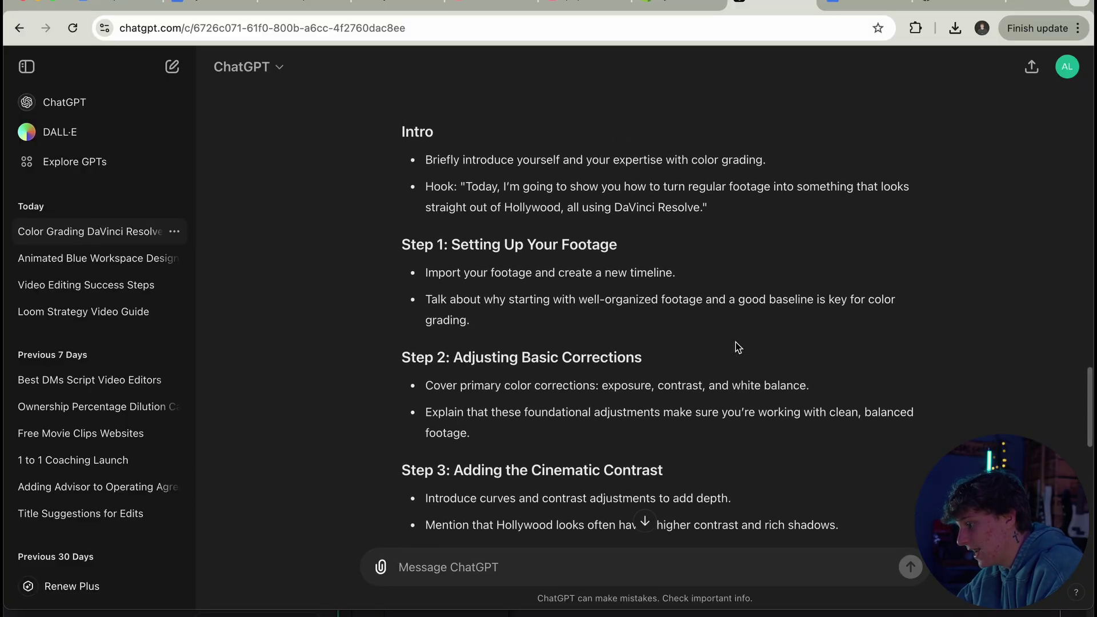
pyautogui.scroll(-10, 737, 347)
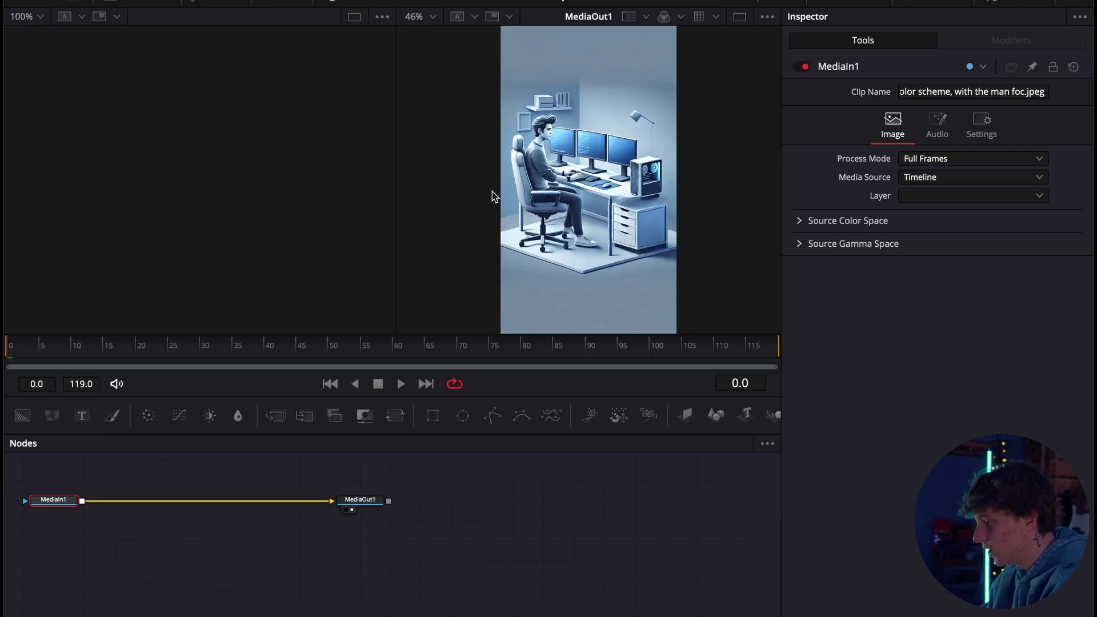
# Step: Insert a Magic Mask node after MediaIn1 in Better mode and view the illustration at 100%
pyautogui.hotkey('shift', 'space')
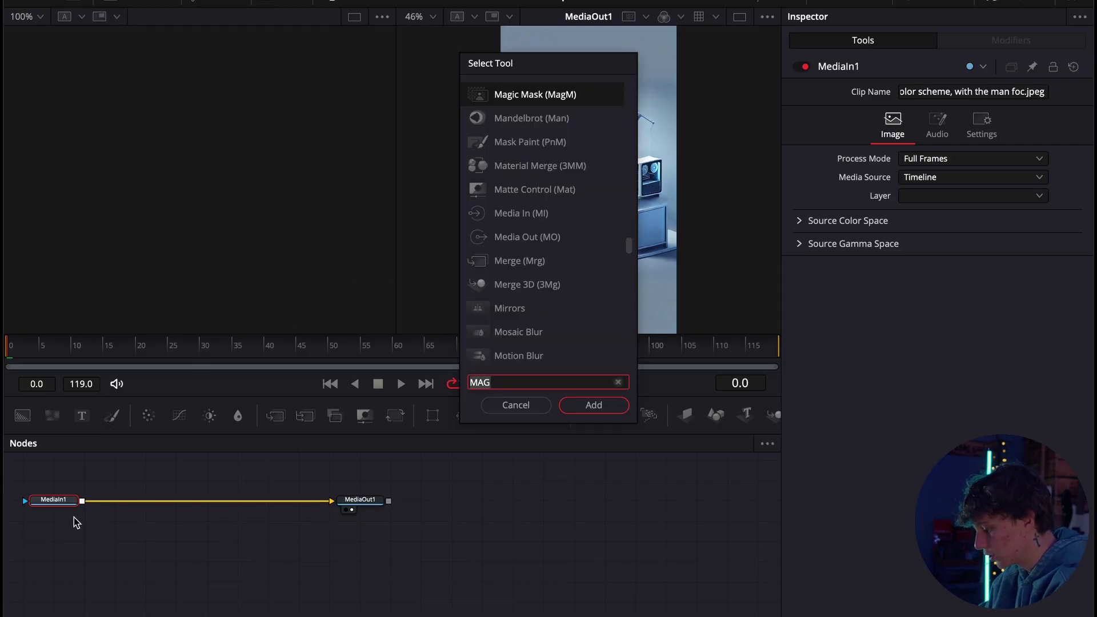
pyautogui.write('mag')
pyautogui.press('Return')
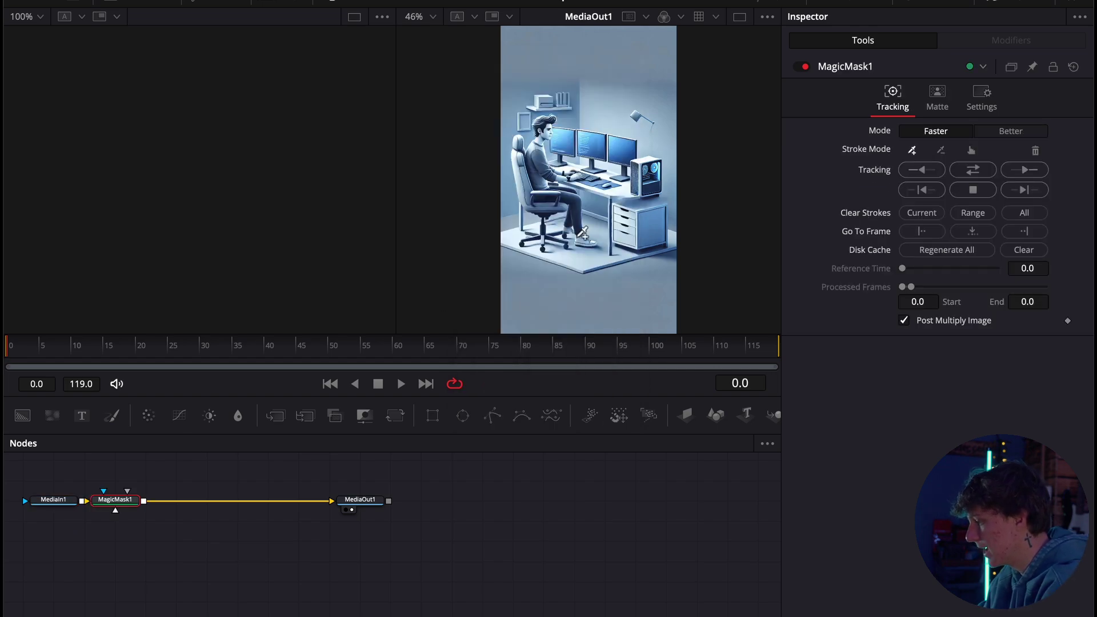
pyautogui.click(1008, 131)
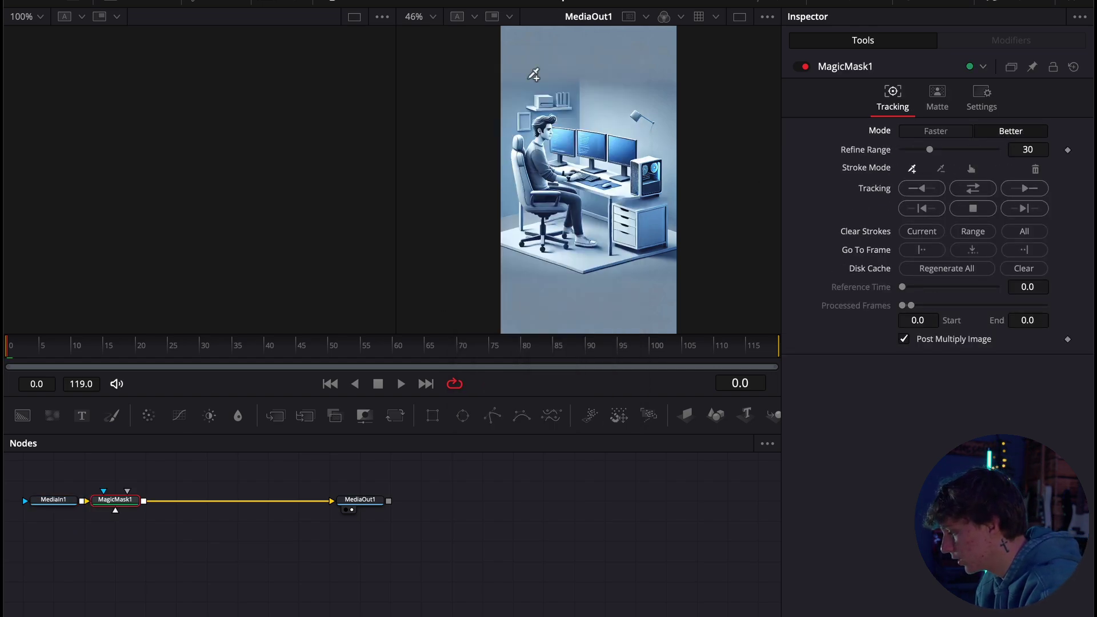
pyautogui.click(433, 18)
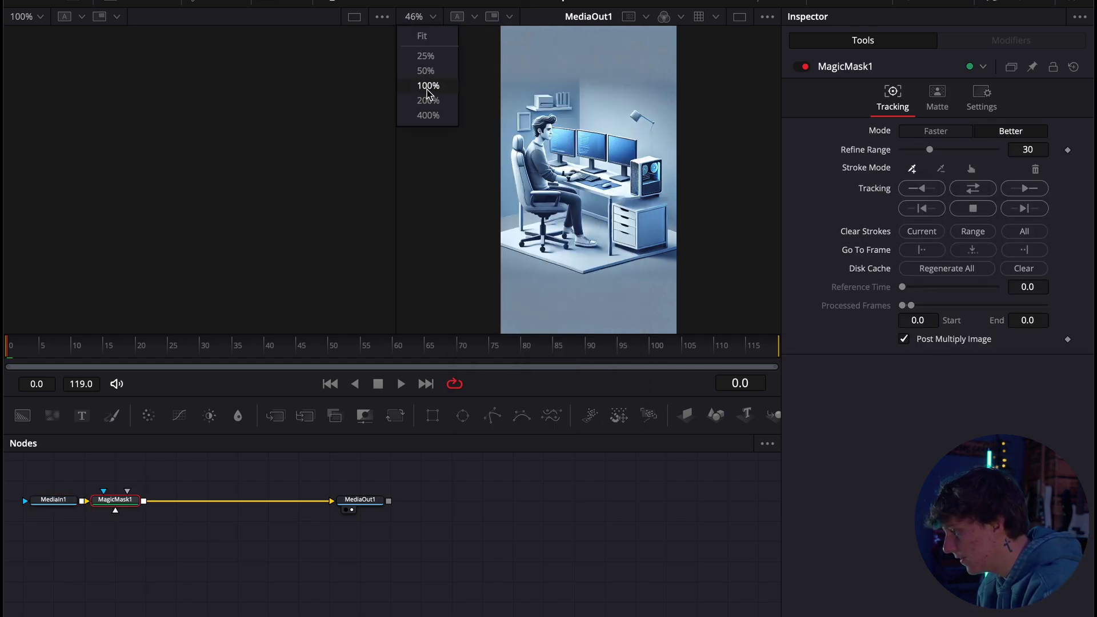
pyautogui.click(428, 85)
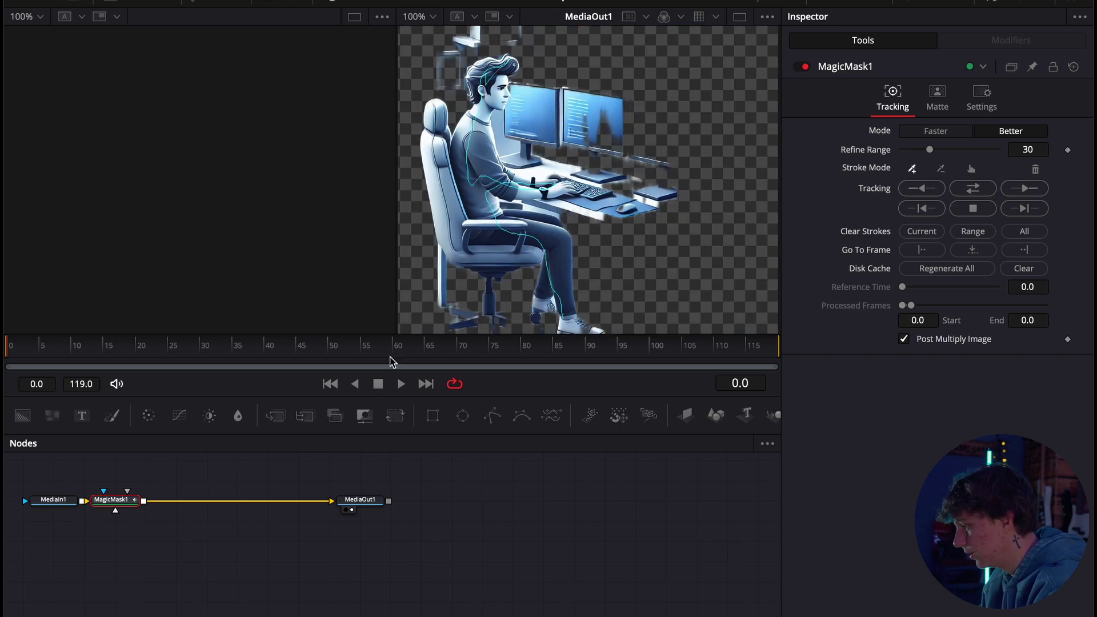
# Step: Subtract the monitors, desk and chair back from the Magic Mask with red strokes
pyautogui.click(940, 169)
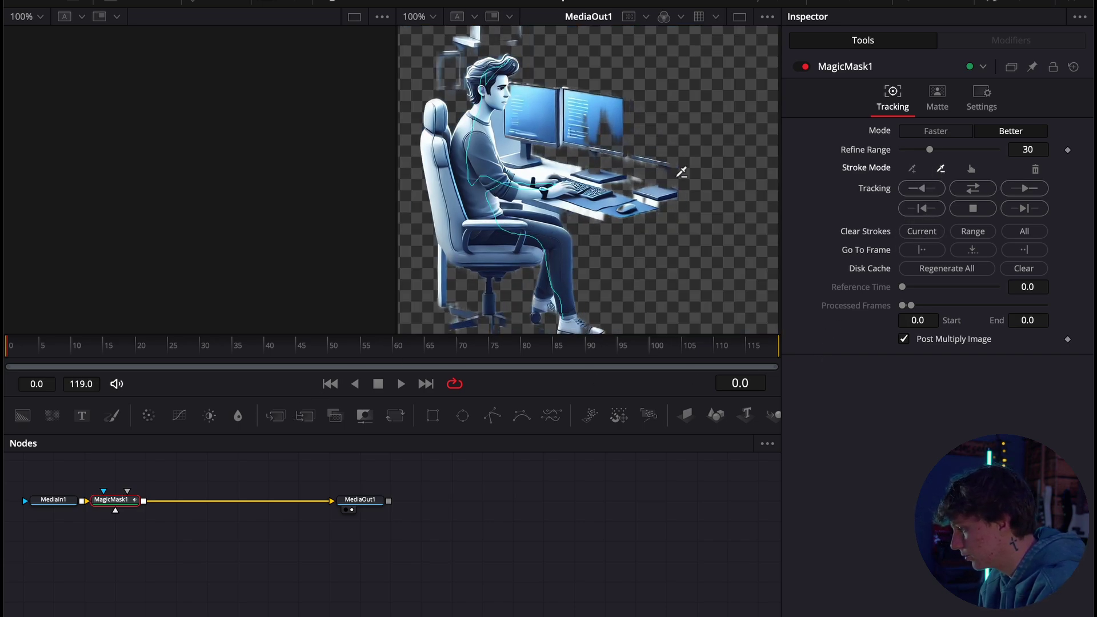
pyautogui.moveTo(527, 101); pyautogui.dragTo(579, 71)
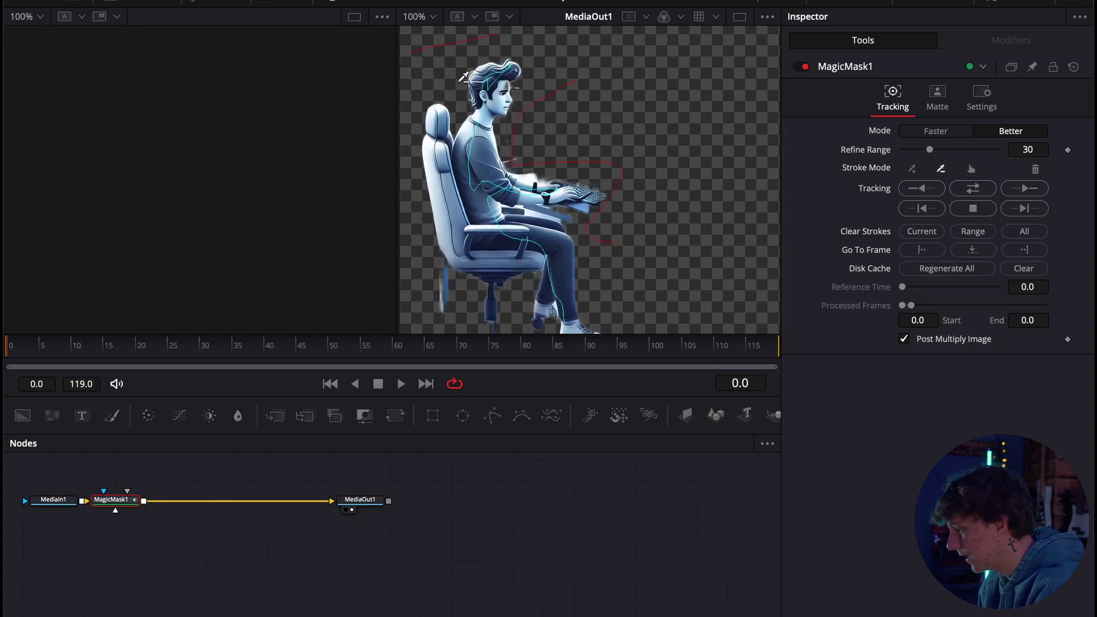
pyautogui.moveTo(436, 106); pyautogui.dragTo(435, 222)
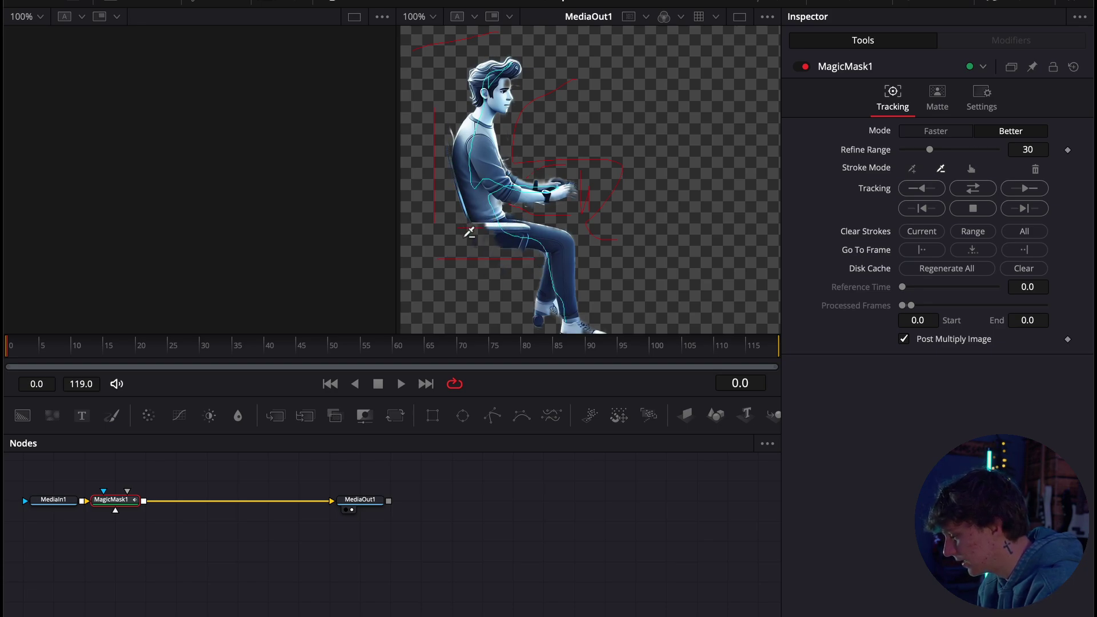
pyautogui.scroll(-2, 506, 248)
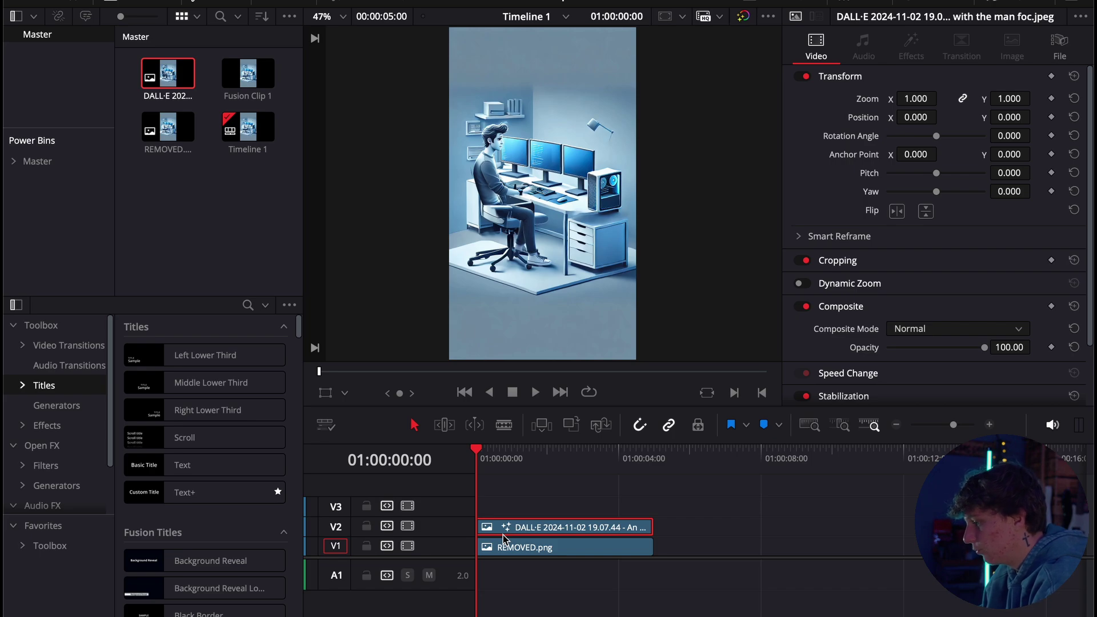
# Step: Preview the Up V2 effect on the V2 desk illustration clip, then delete it in the Inspector
pyautogui.click(46, 425)
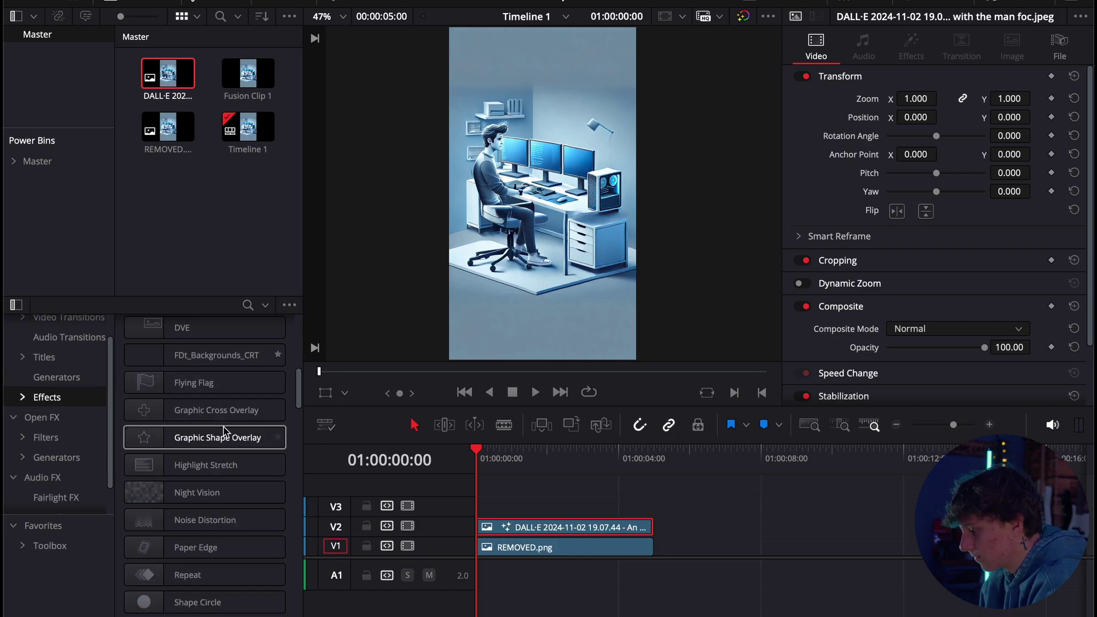
pyautogui.scroll(-5, 222, 431)
pyautogui.scroll(-6, 224, 427)
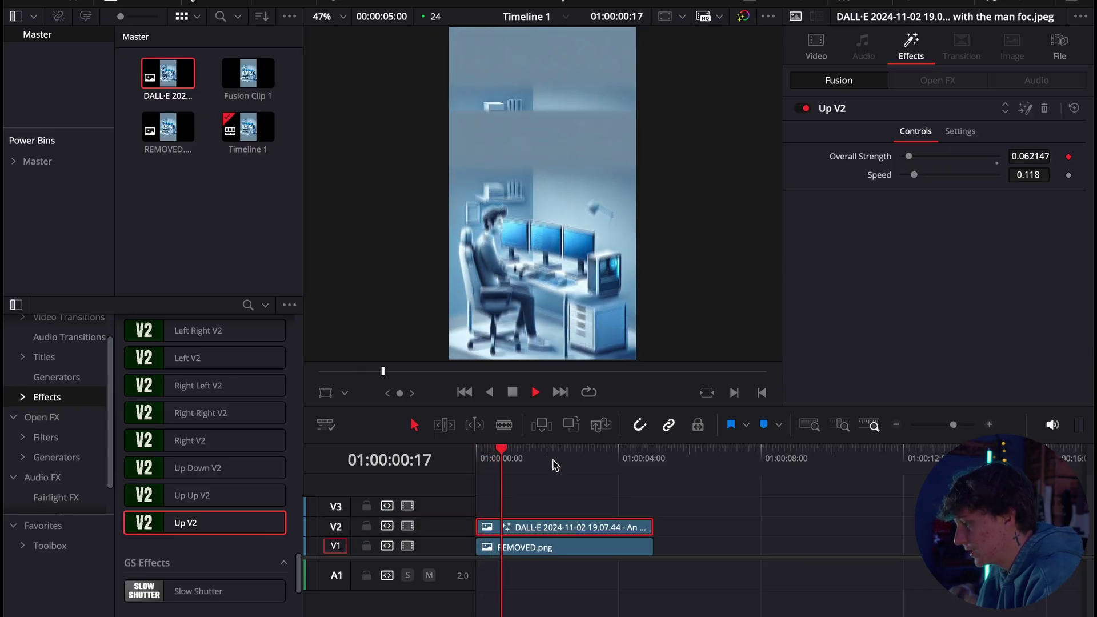
pyautogui.press('space')
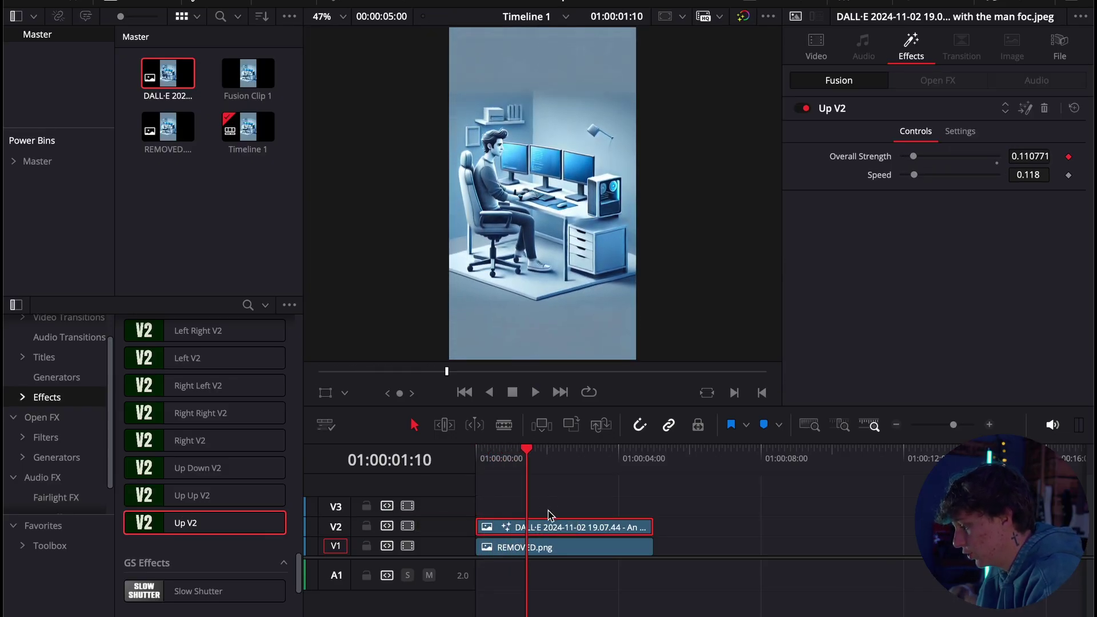
pyautogui.click(1044, 109)
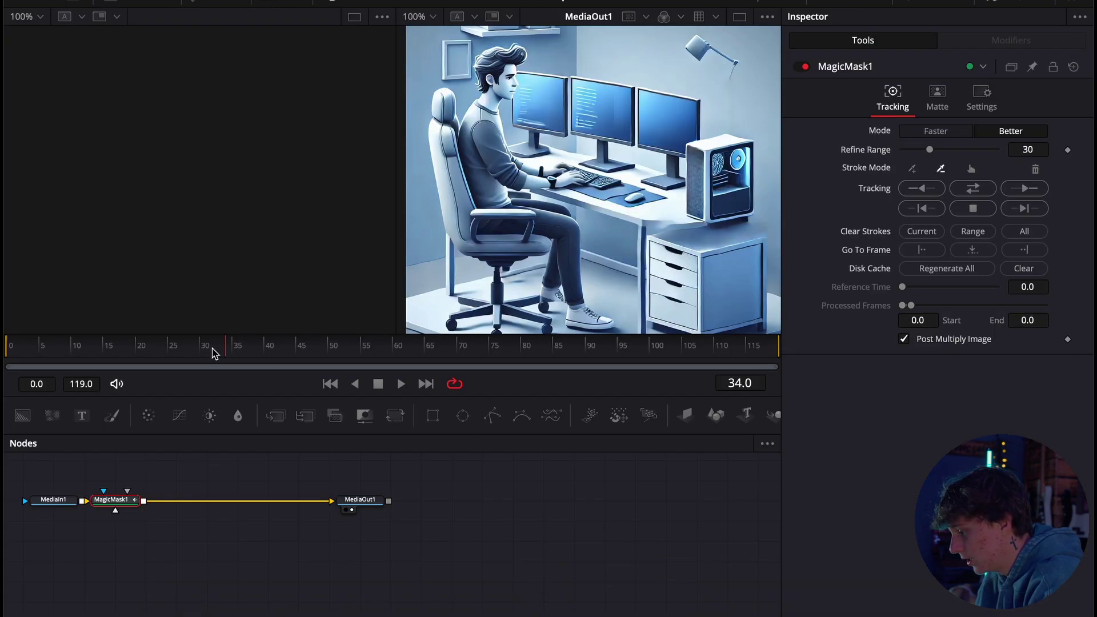
# Step: Nest the masked desk illustration clip on V2 into Compound Clip 1
pyautogui.moveTo(215, 353); pyautogui.dragTo(4, 351)
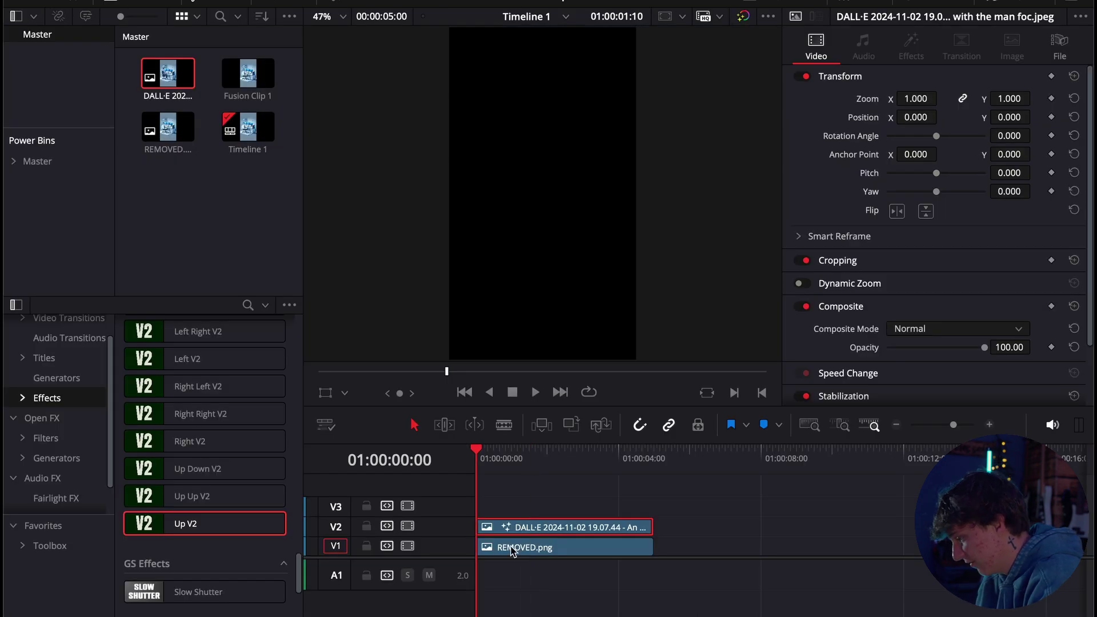
pyautogui.moveTo(538, 527)
pyautogui.mouseDown()
pyautogui.moveTo(919, 460)
pyautogui.moveTo(534, 508)
pyautogui.mouseUp()
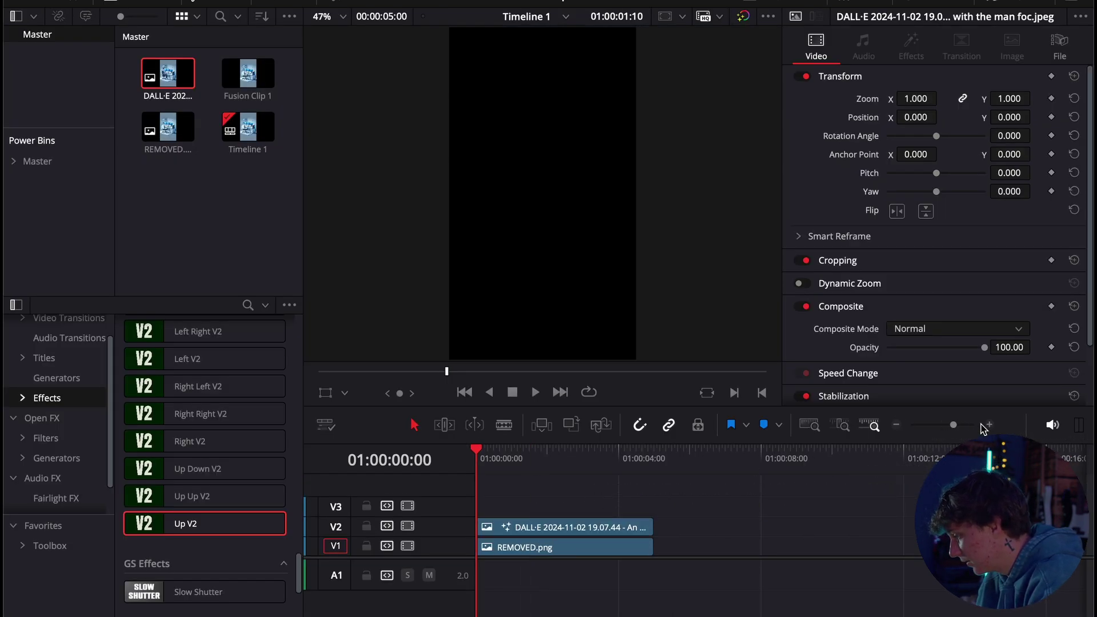
pyautogui.scroll(3, 578, 500)
pyautogui.click(551, 528)
pyautogui.rightClick(551, 528)
pyautogui.click(606, 365)
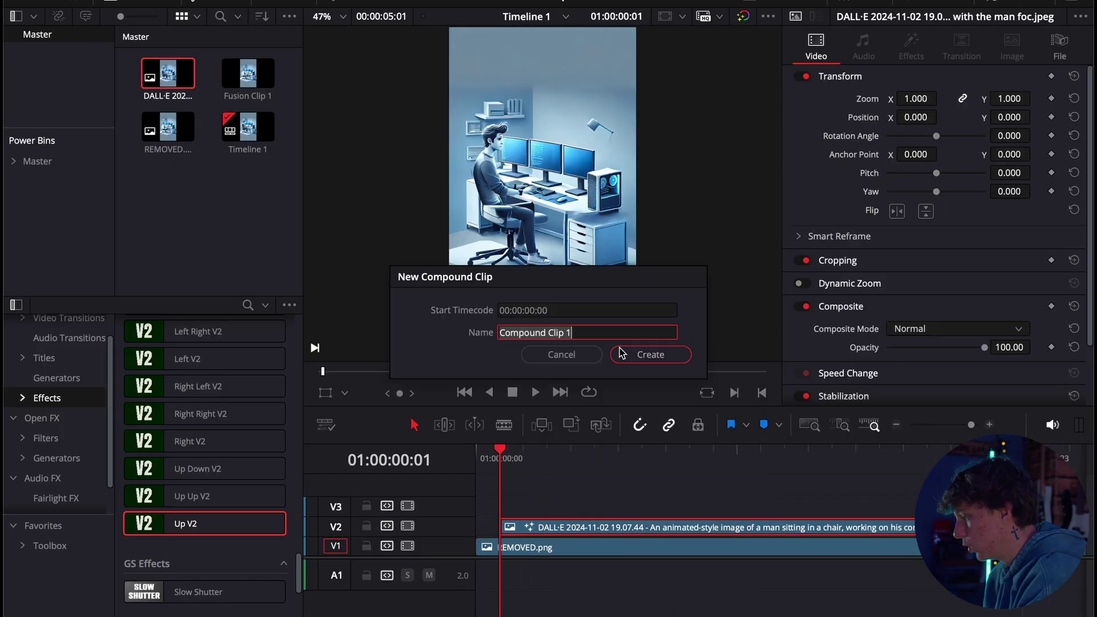
pyautogui.click(647, 355)
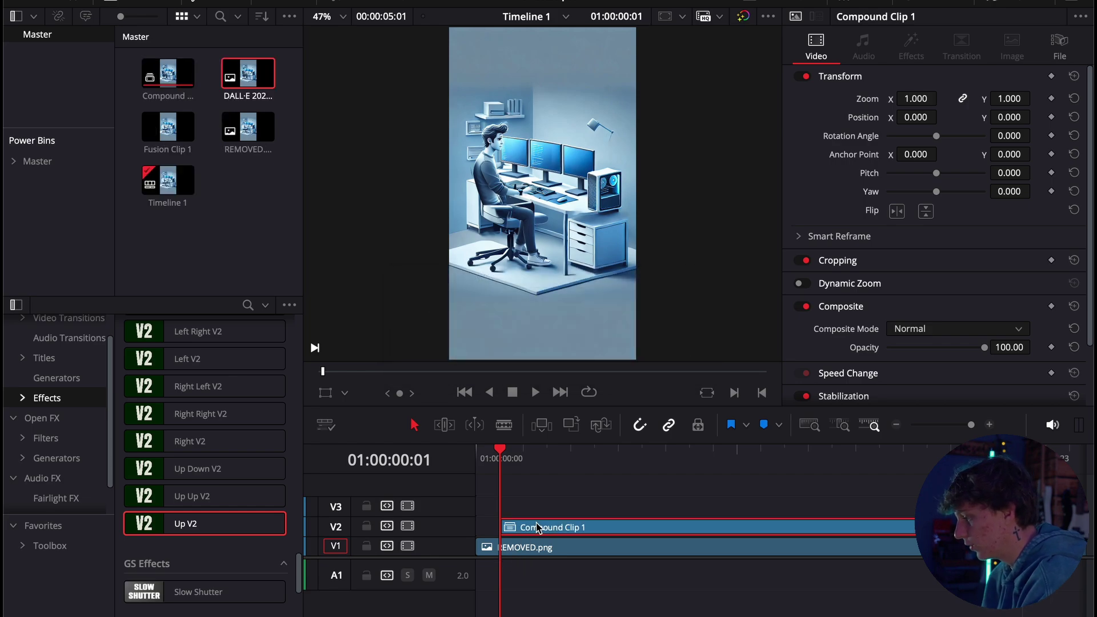
pyautogui.press('d')
pyautogui.press('d')
pyautogui.press('d')
pyautogui.press('d')
pyautogui.press('d')
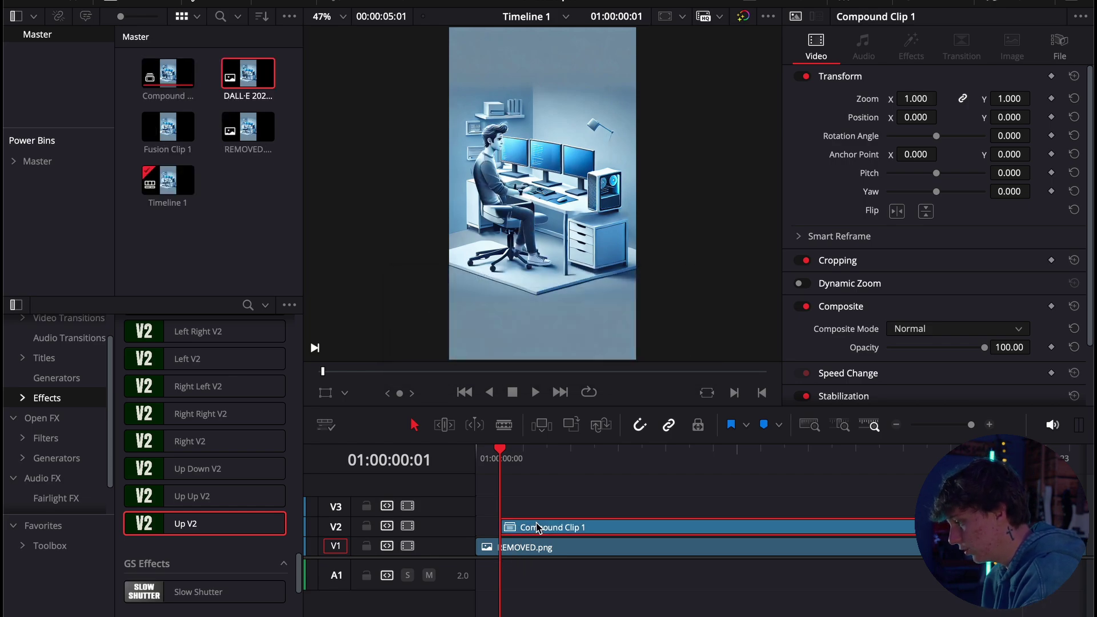
pyautogui.press('d')
# Step: Make Compound Clip 1 a freeze frame through Change Clip Speed
pyautogui.rightClick(537, 526)
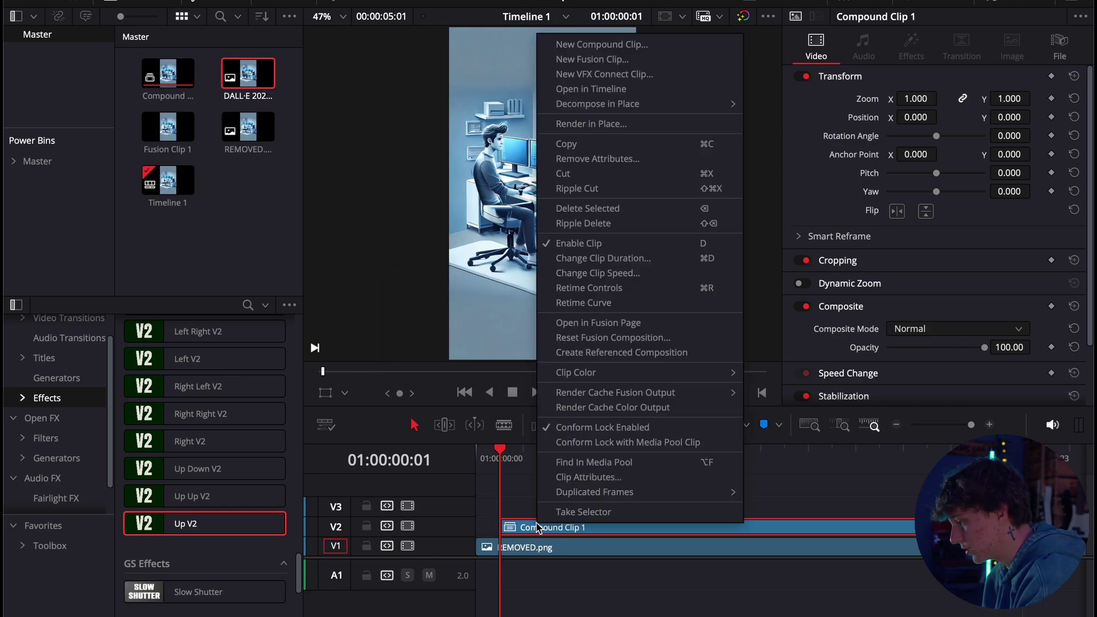
pyautogui.click(630, 273)
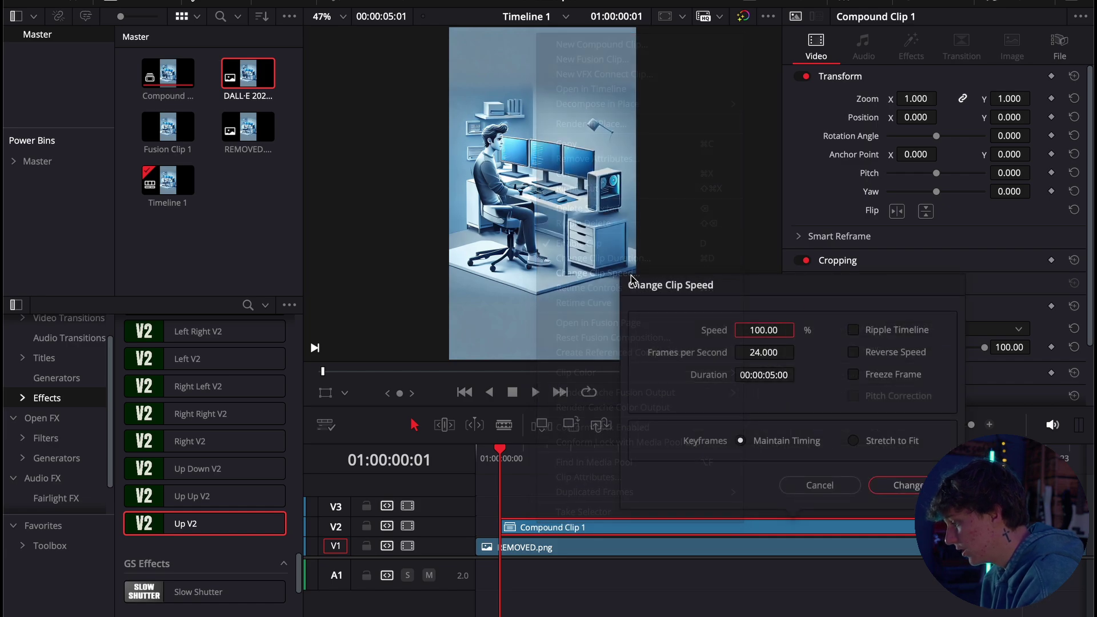
pyautogui.click(852, 375)
pyautogui.click(908, 486)
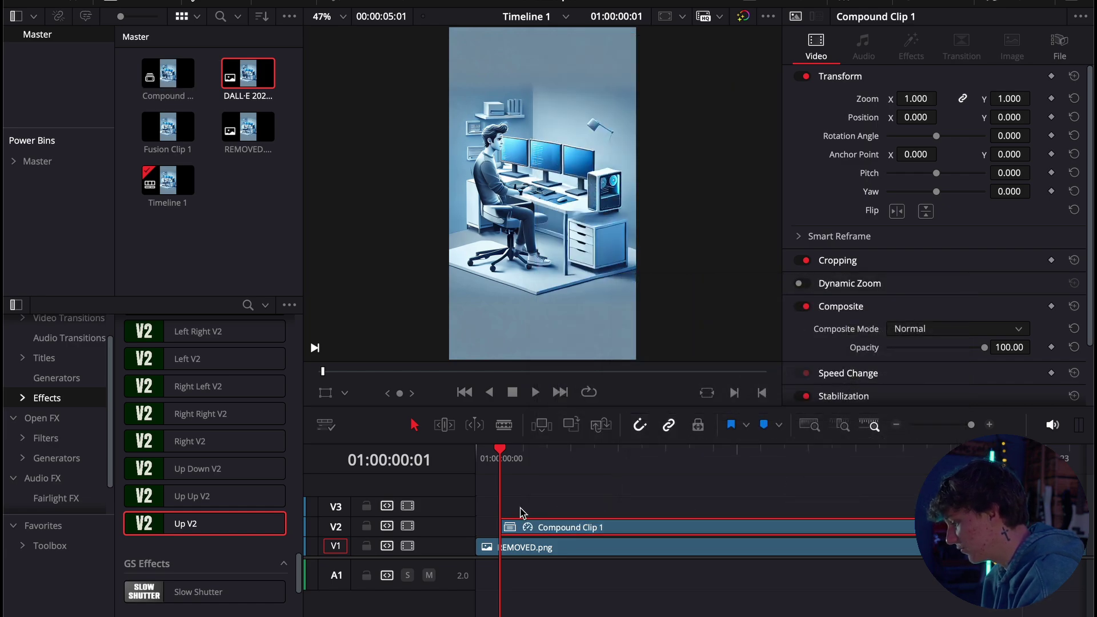
pyautogui.press('Right')
pyautogui.press('Right')
pyautogui.press('Right')
pyautogui.press('Right')
pyautogui.press('Right')
pyautogui.press('Right')
pyautogui.press('Right')
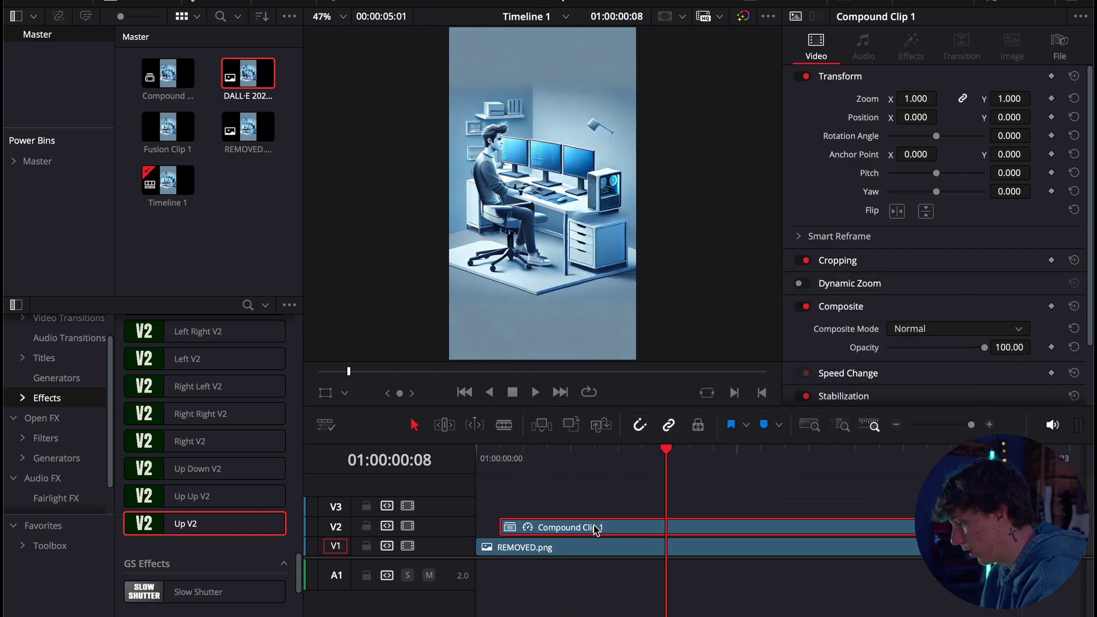
# Step: Move Compound Clip 1 to the start of the timeline
pyautogui.press('d')
pyautogui.press('d')
pyautogui.click(896, 426)
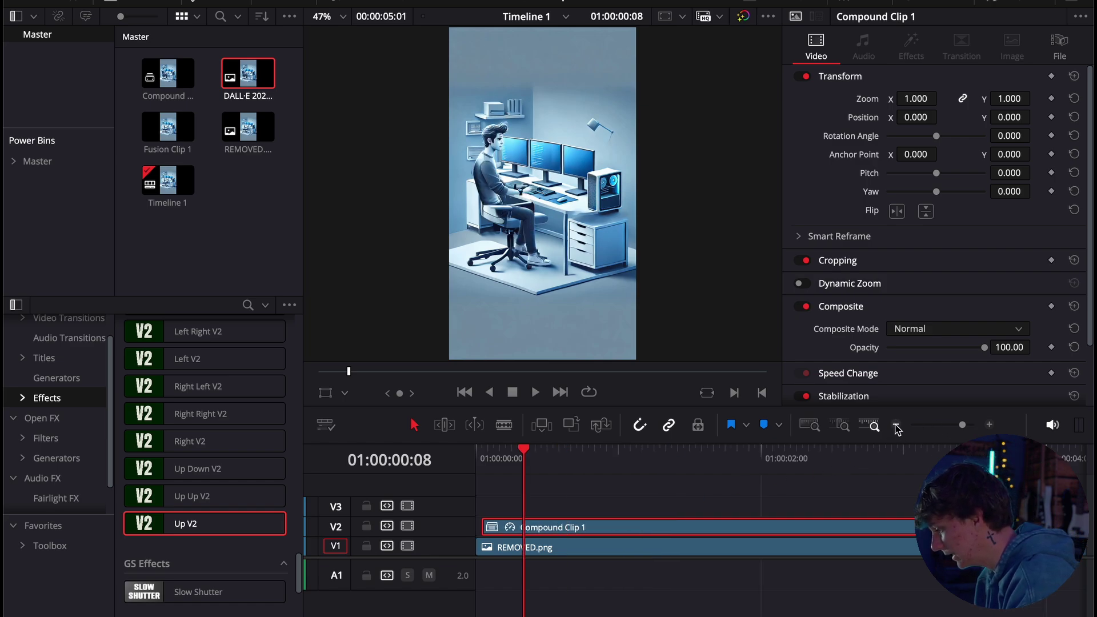
pyautogui.moveTo(645, 535); pyautogui.dragTo(559, 532)
# Step: Trial the Up V2 effect on Compound Clip 1 in playback, then remove it
pyautogui.moveTo(213, 533); pyautogui.dragTo(515, 526)
pyautogui.press('Home')
pyautogui.press('space')
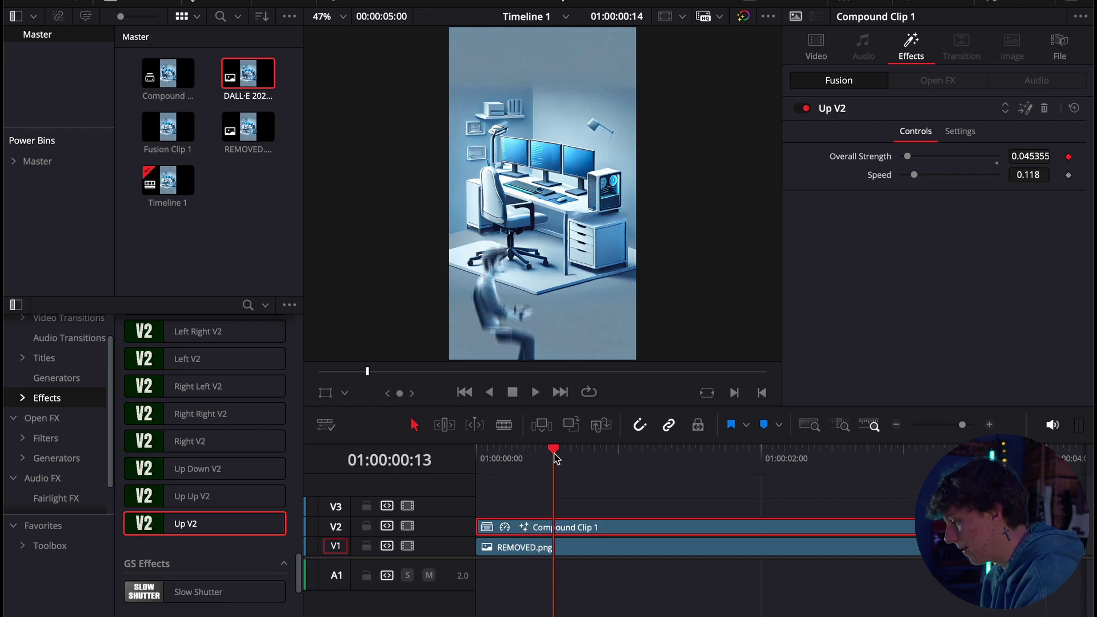
pyautogui.moveTo(554, 457); pyautogui.dragTo(570, 460)
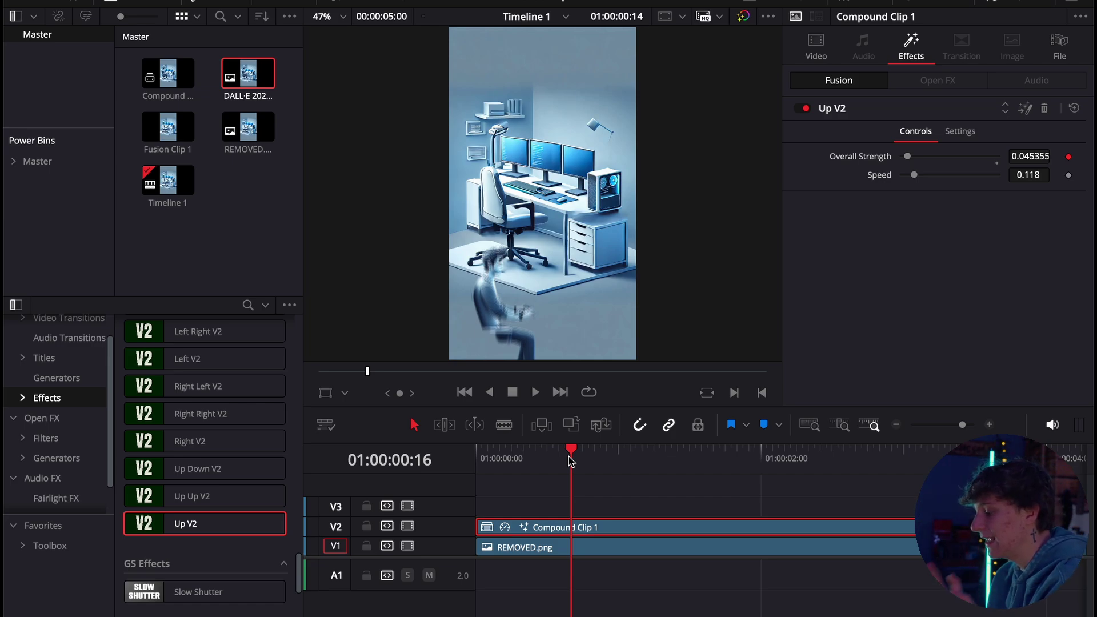
pyautogui.press('space')
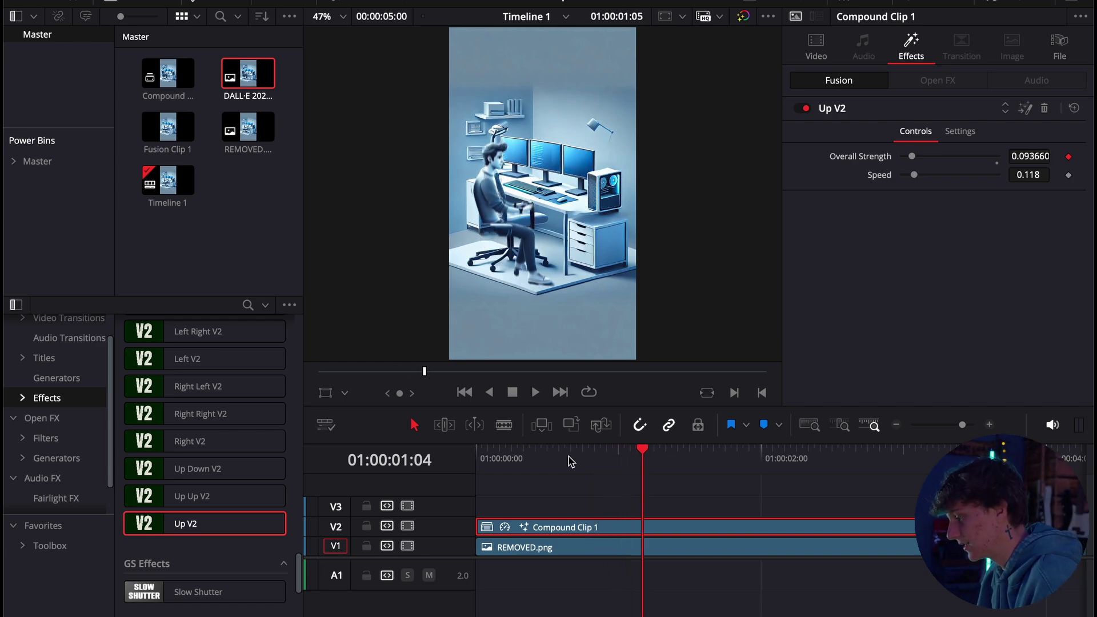
pyautogui.click(1044, 108)
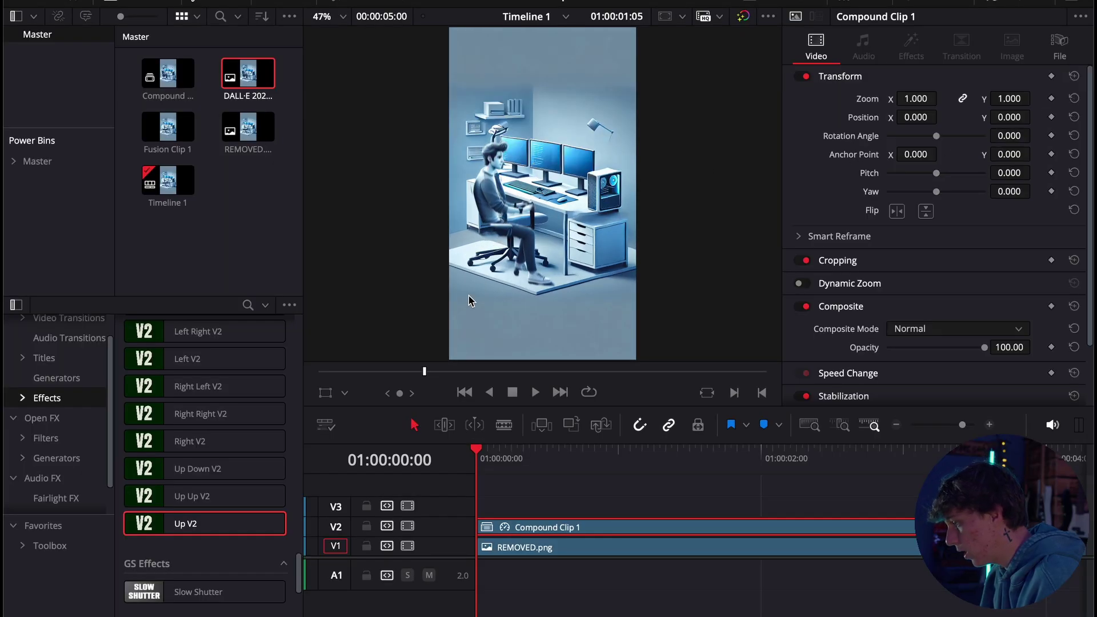
pyautogui.click(988, 426)
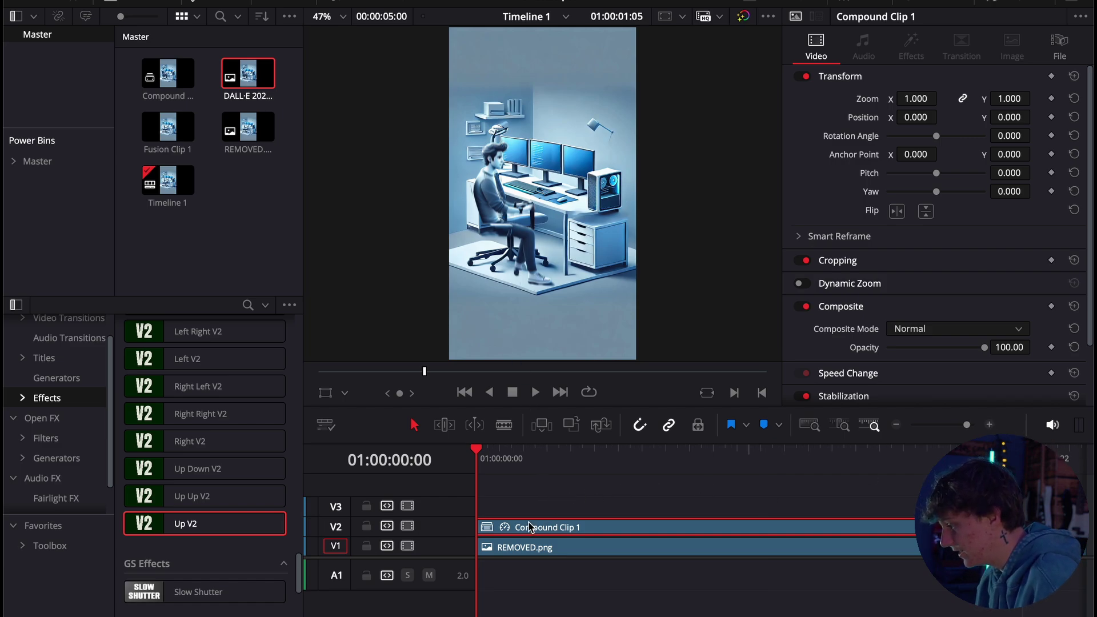
pyautogui.click(509, 503)
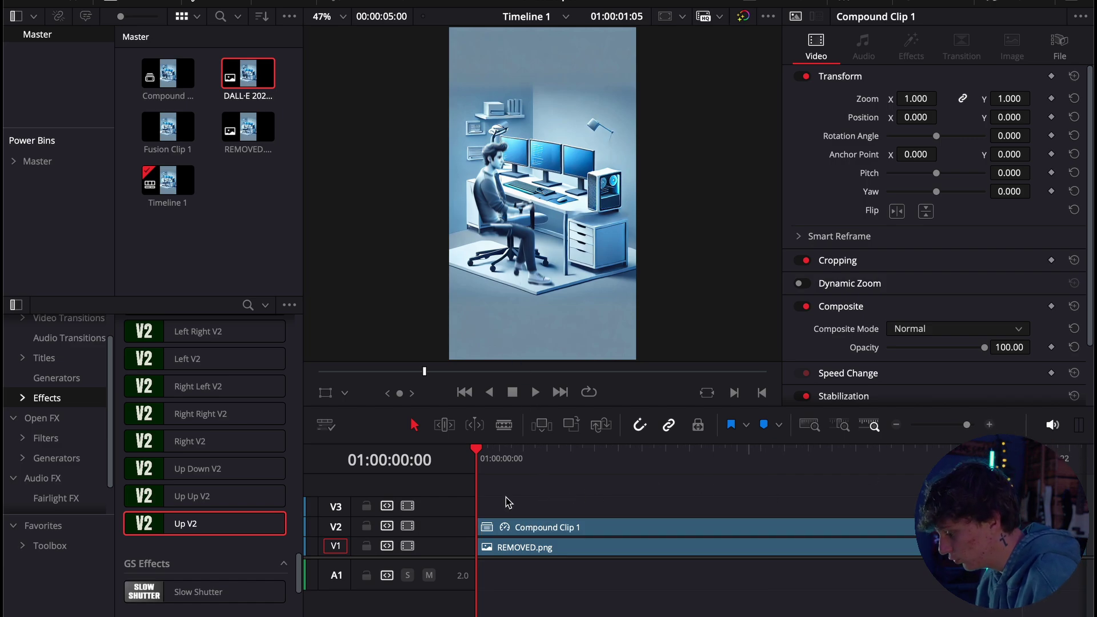
# Step: Place the HOLD adjustment clip from Master > EFFECTS at the timeline start and preview its zoom
pyautogui.click(13, 161)
pyautogui.scroll(-3, 72, 257)
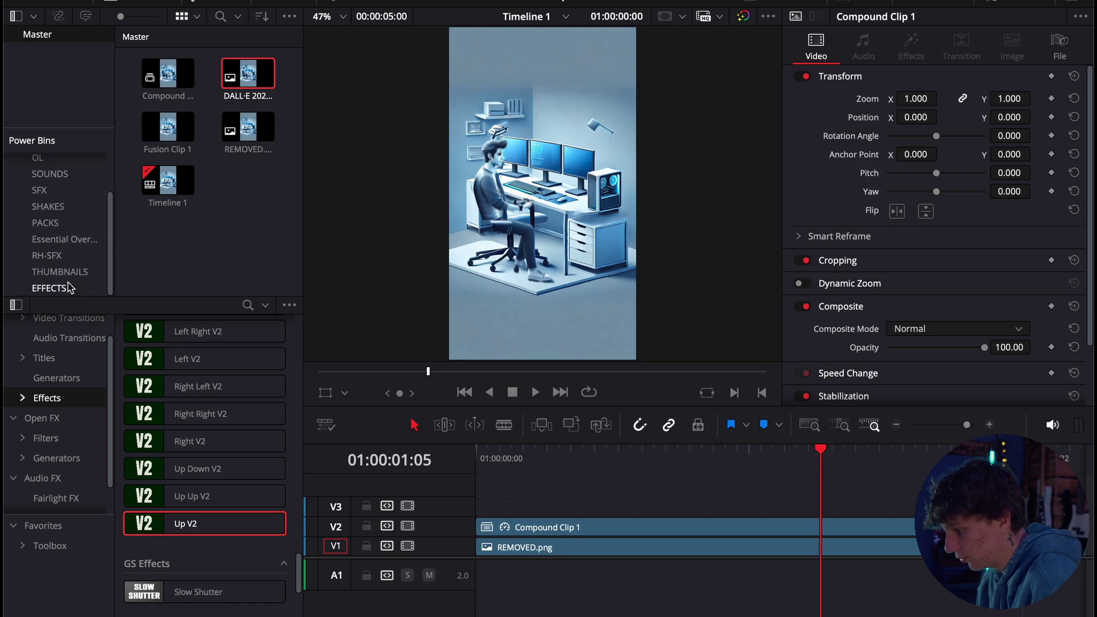
pyautogui.click(48, 288)
pyautogui.moveTo(248, 73); pyautogui.dragTo(541, 496)
pyautogui.press('space')
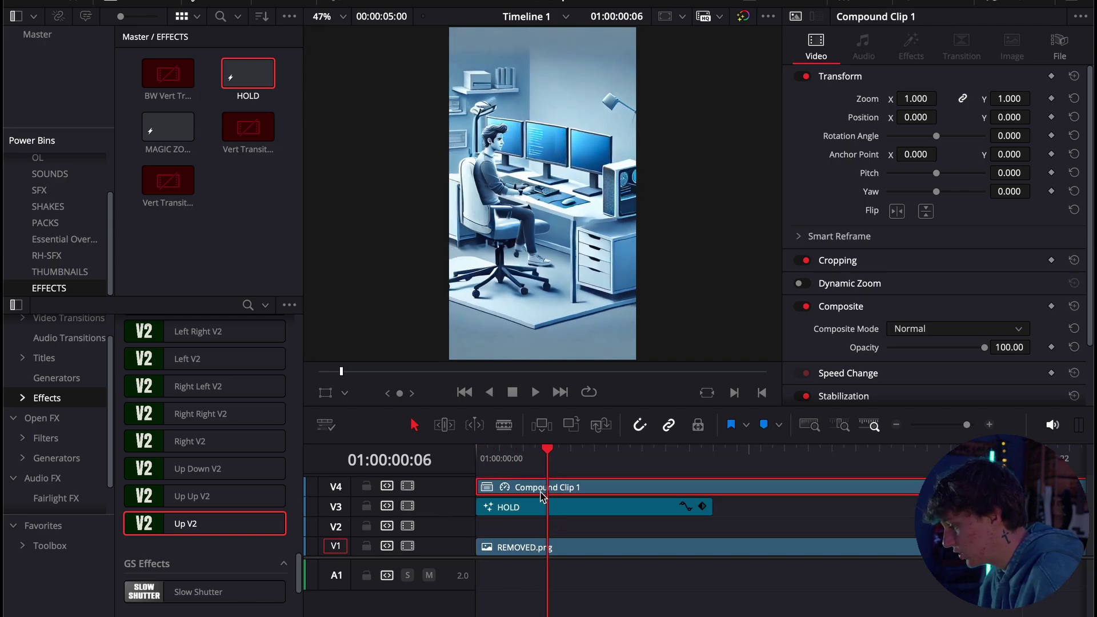
pyautogui.press('Home')
pyautogui.press('space')
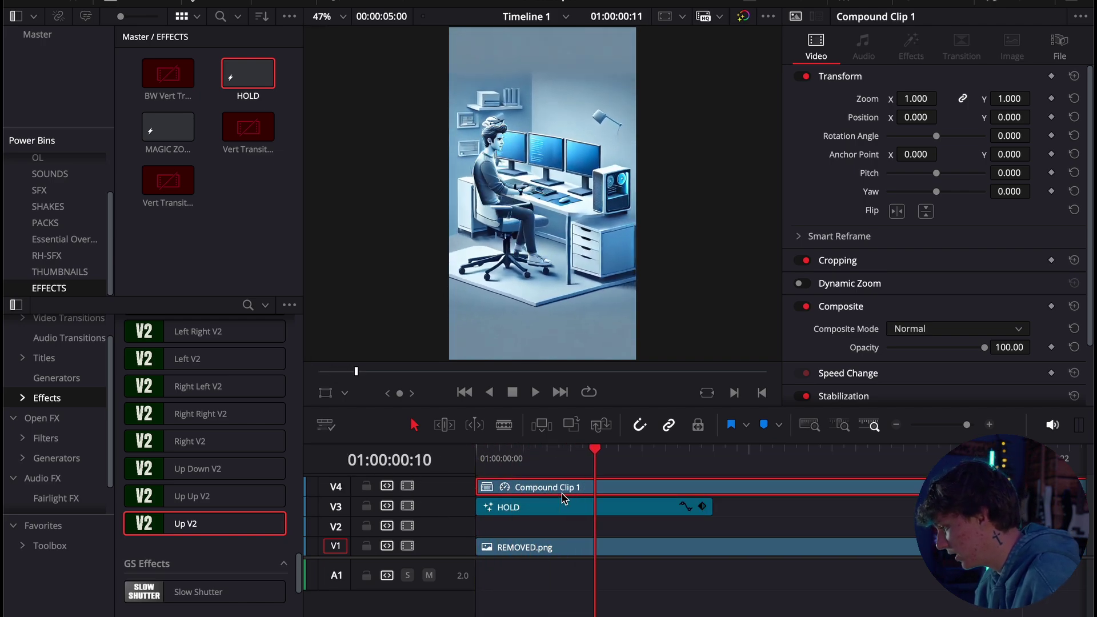
# Step: Drop Compound Clip 1 down to V2 beneath HOLD and zoom the timeline out
pyautogui.moveTo(563, 497); pyautogui.dragTo(565, 528)
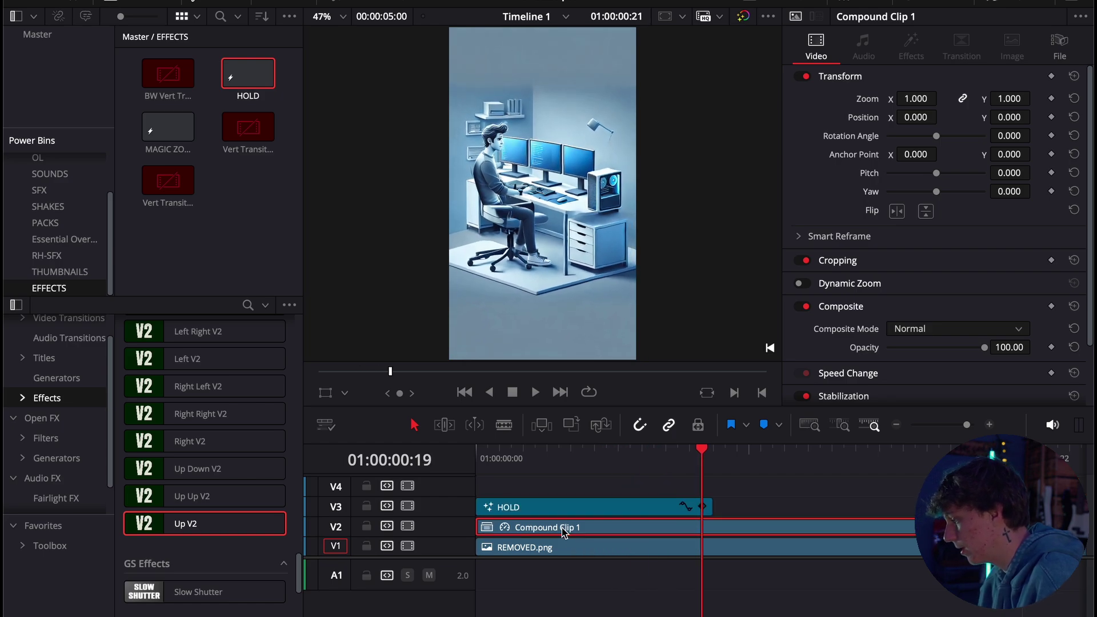
pyautogui.click(895, 425)
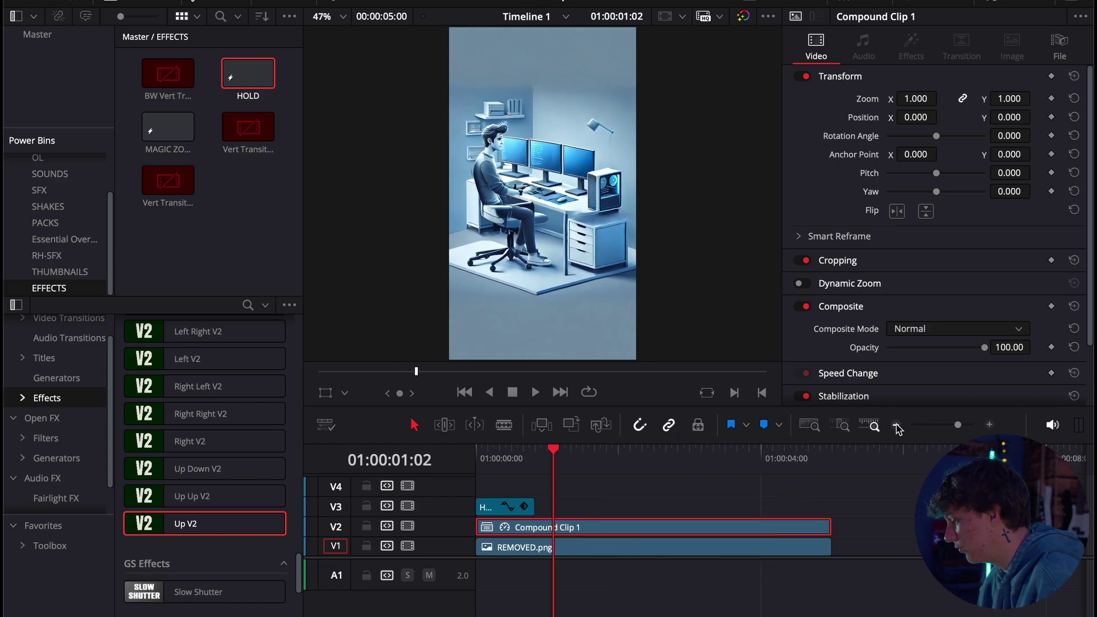
pyautogui.click(896, 424)
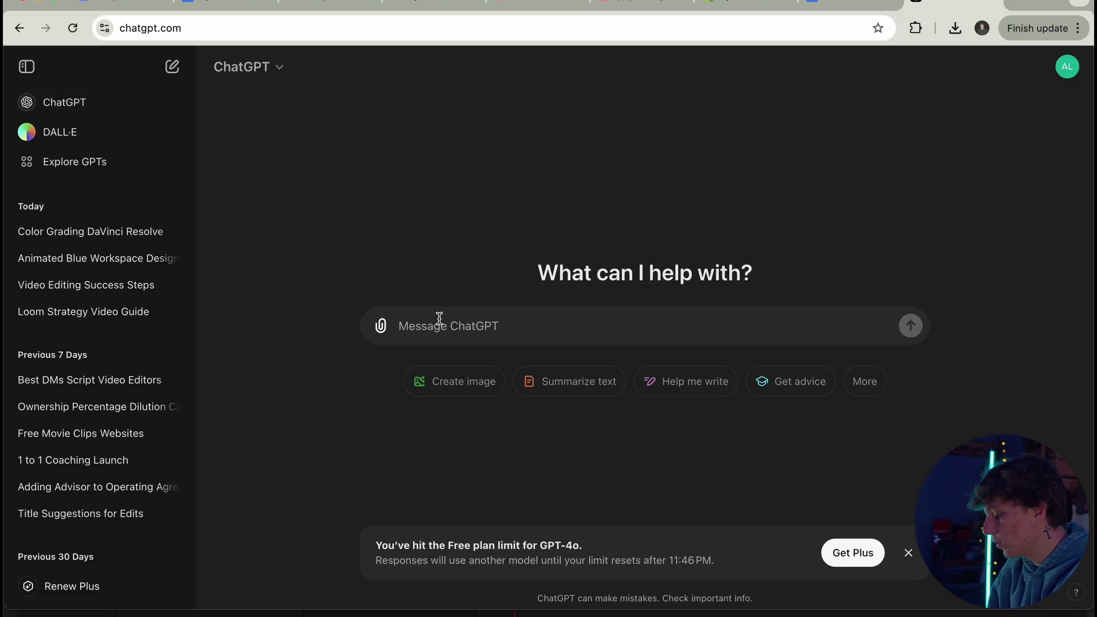
# Step: Request three viral DaVinci Resolve hashtags and select #EditLikeAPro, #DaVinciMasterclass and #CreativeCutChallenge
pyautogui.write('Cr')
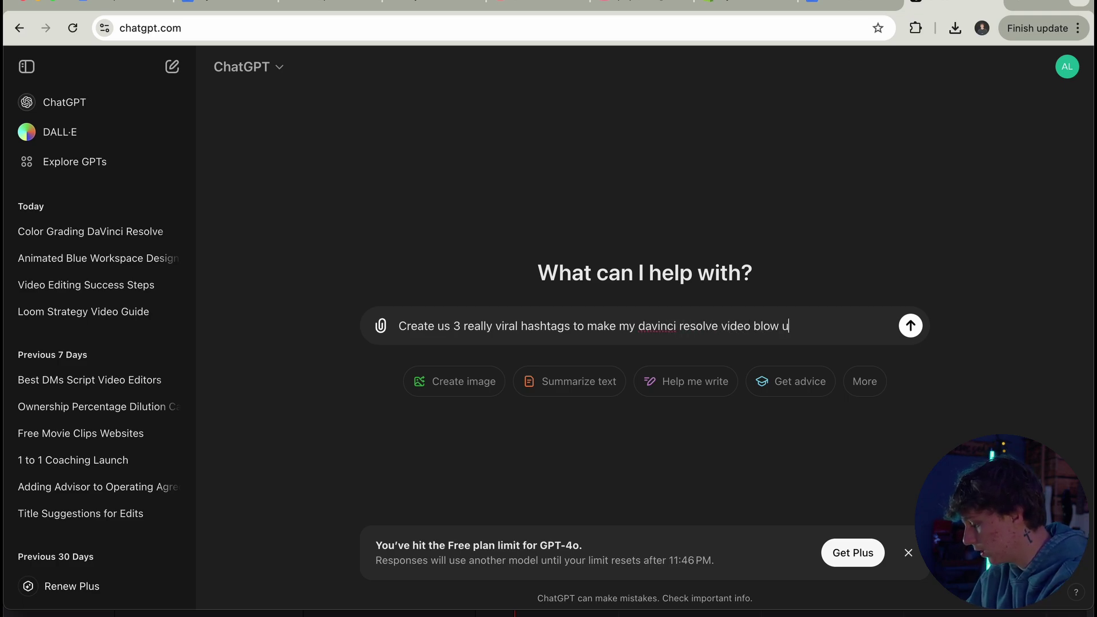
pyautogui.write('p')
pyautogui.press('Return')
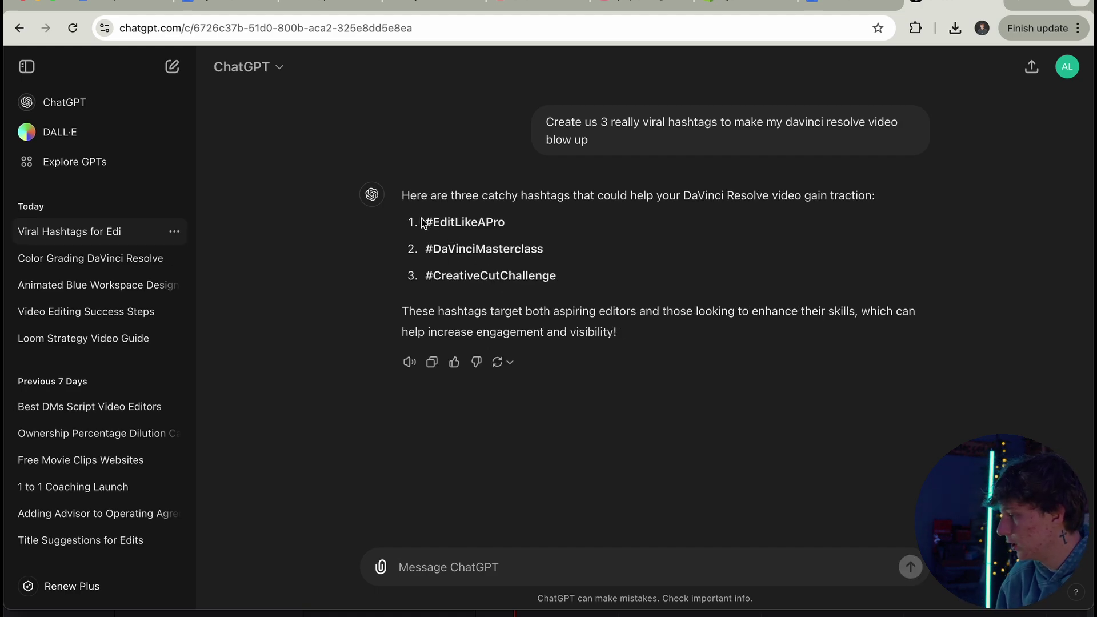
pyautogui.moveTo(423, 223); pyautogui.dragTo(567, 278)
pyautogui.click(568, 277)
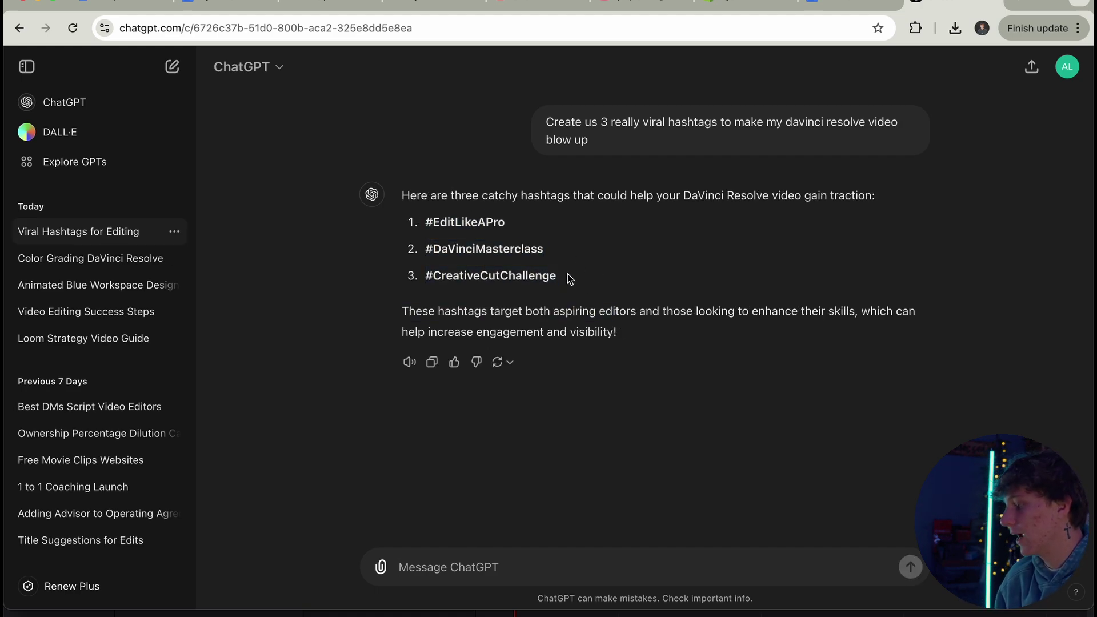